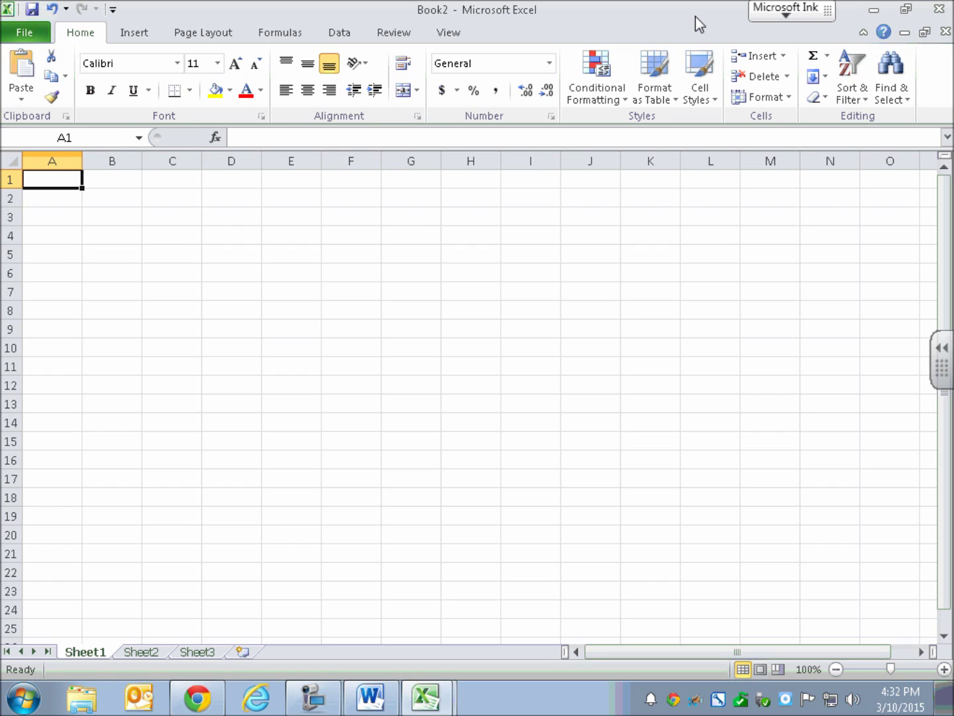
# Step: Enter Blue, Red and Yellow in cells A1 to A3
pyautogui.write('Blue')
pyautogui.press('Return')
pyautogui.write('ER')
pyautogui.press('BackSpace')
pyautogui.press('BackSpace')
pyautogui.write('Red')
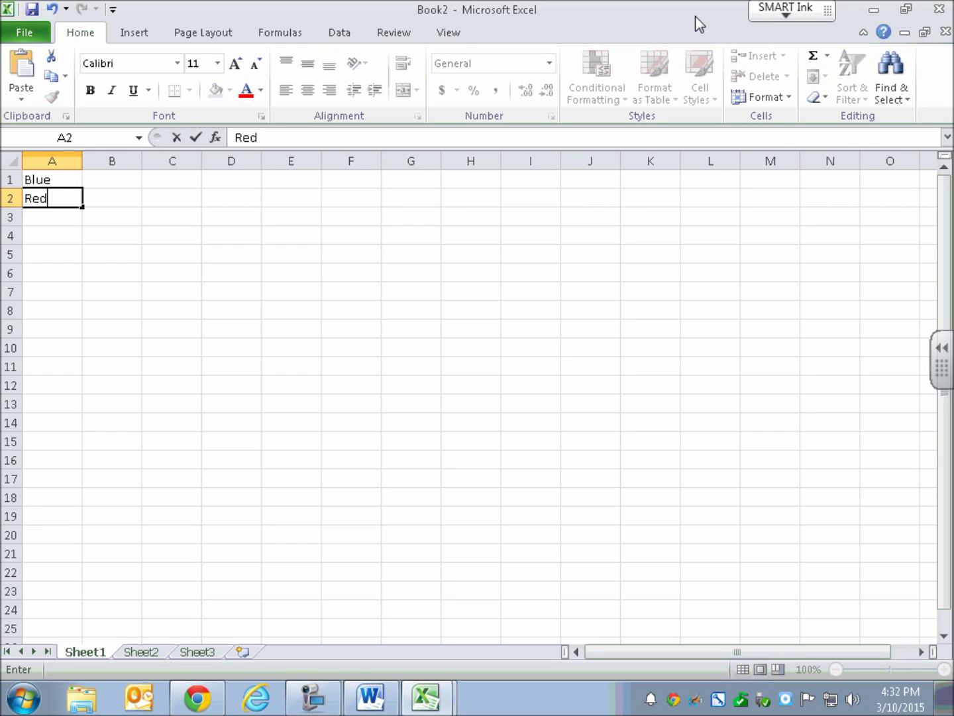
pyautogui.press('Return')
pyautogui.write('Ye')
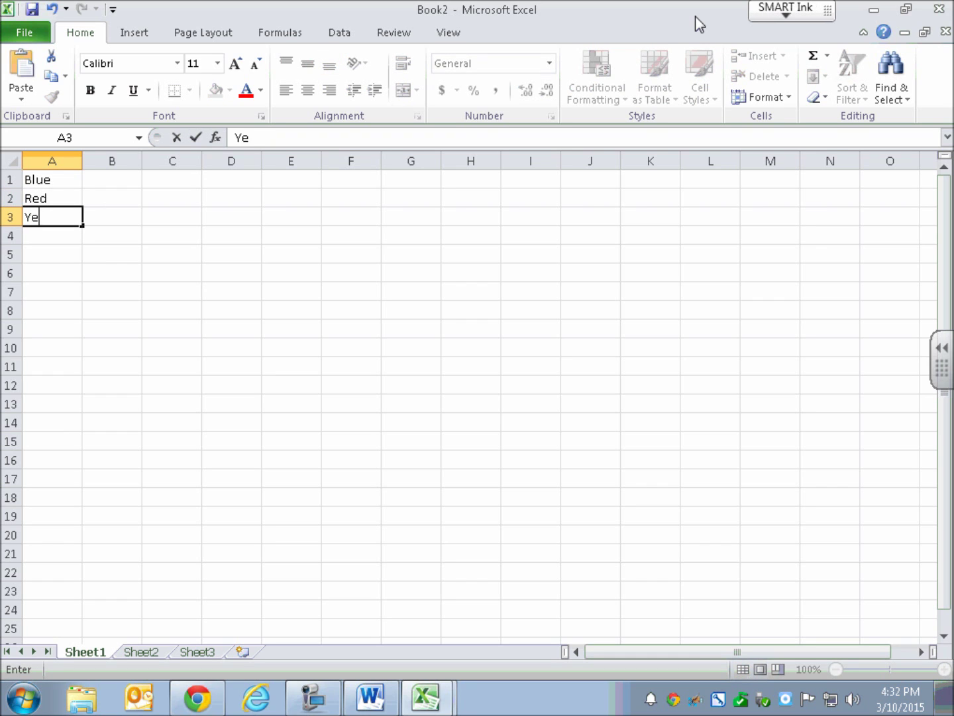
pyautogui.write('llow')
pyautogui.press('Return')
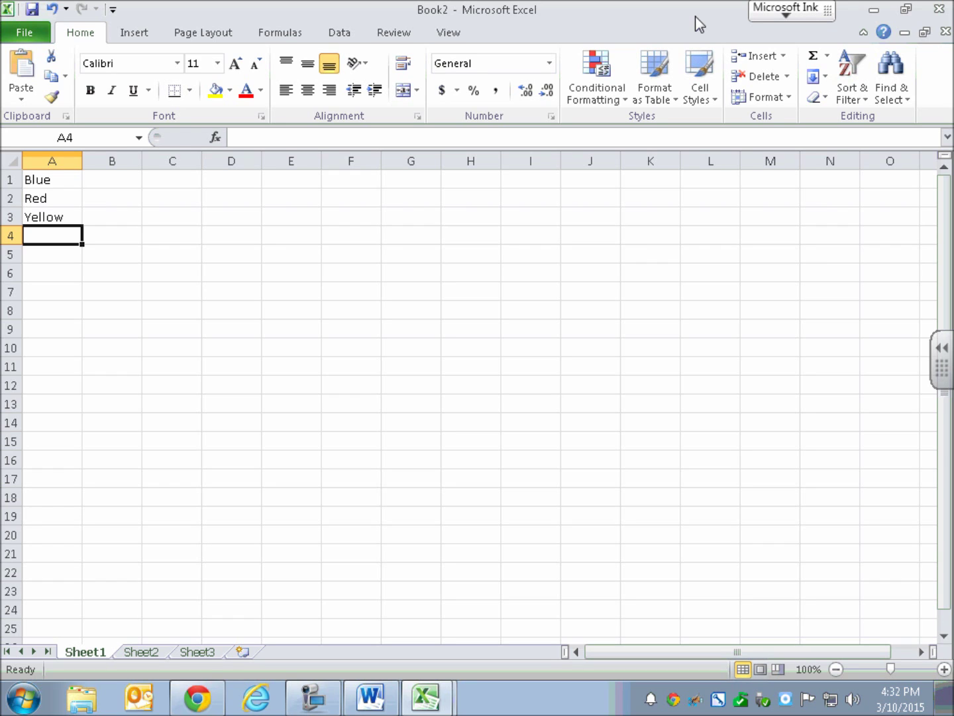
# Step: Add Purple, Green and Orange in A4 to A6, then return to Yellow in A3
pyautogui.write('Purple')
pyautogui.press('Return')
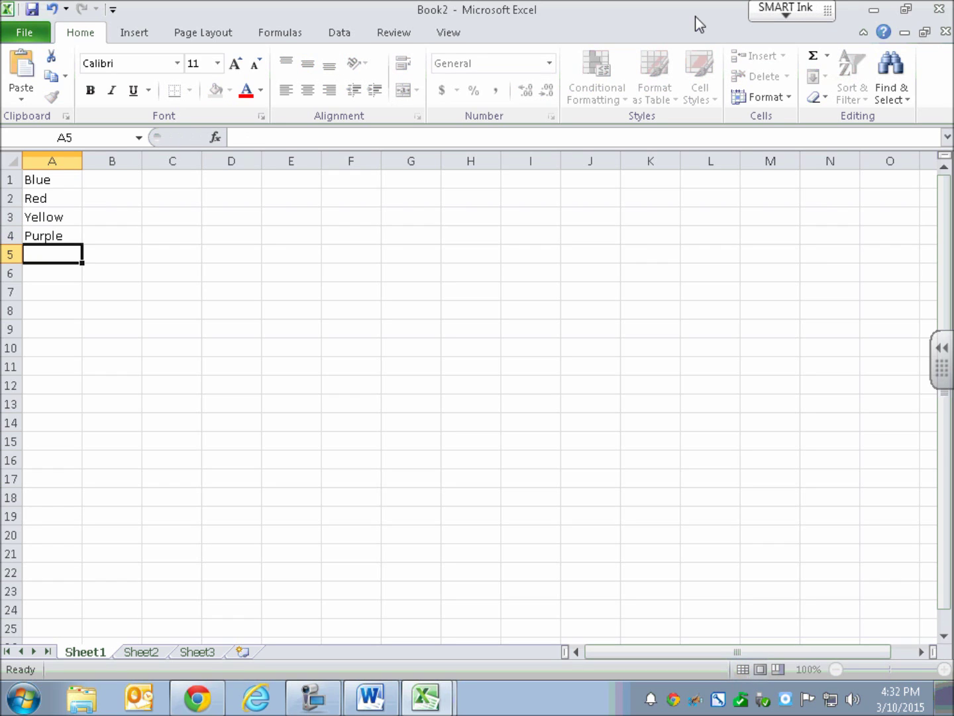
pyautogui.write('Green')
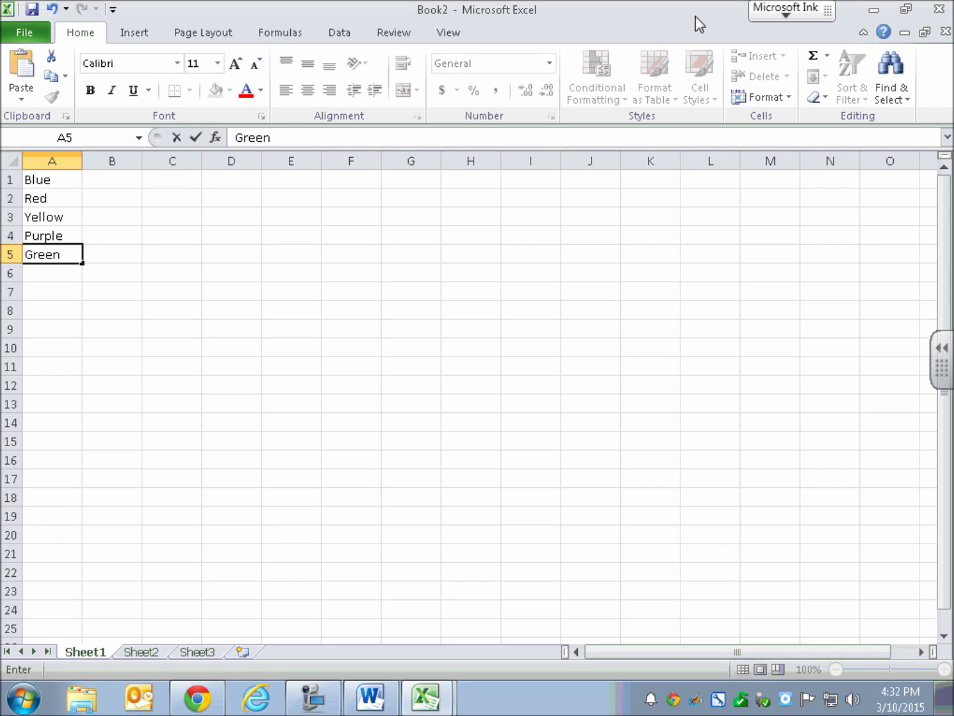
pyautogui.press('Return')
pyautogui.write('Orange')
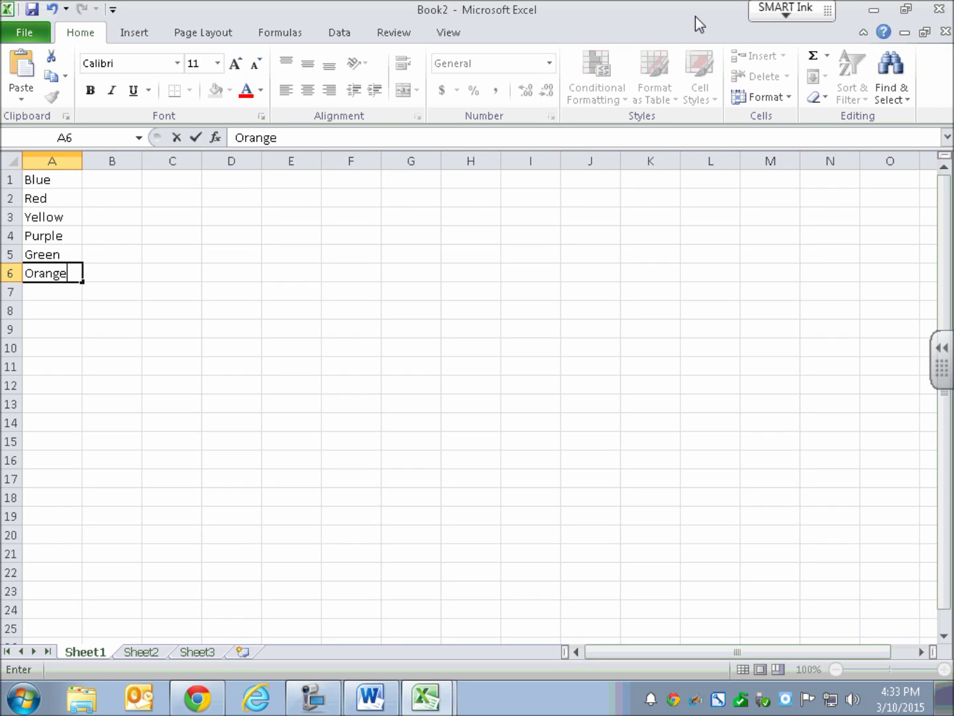
pyautogui.press('Up')
pyautogui.press('Up')
pyautogui.press('Up')
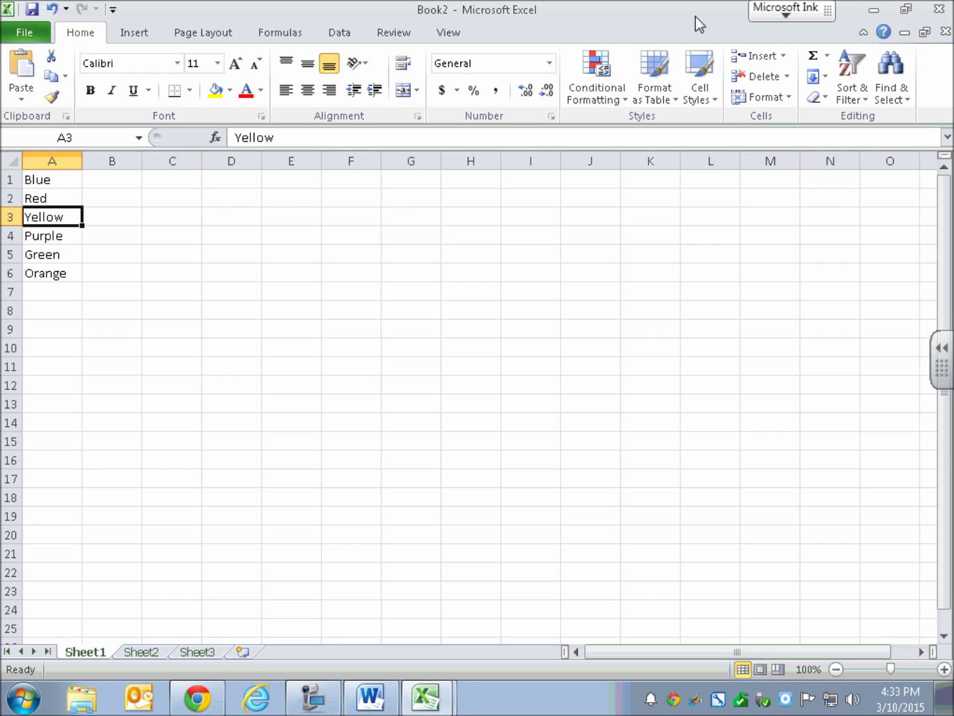
# Step: Clear Yellow from A3 and remove row 3 with Delete Sheet Rows
pyautogui.press('Delete')
pyautogui.hotkey('alt', 'h')
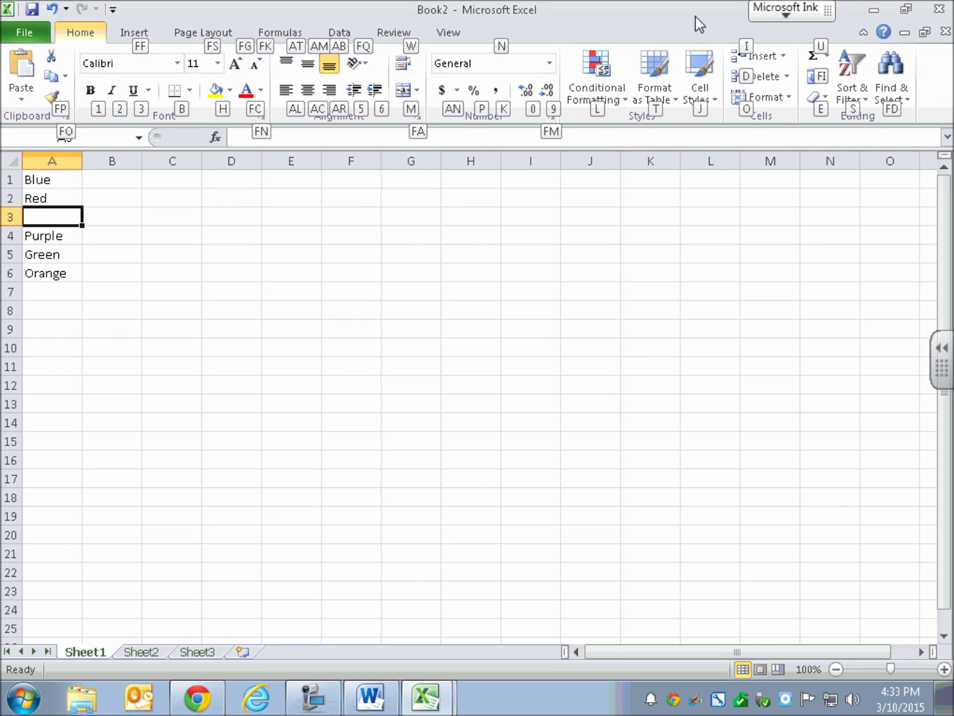
pyautogui.press('d')
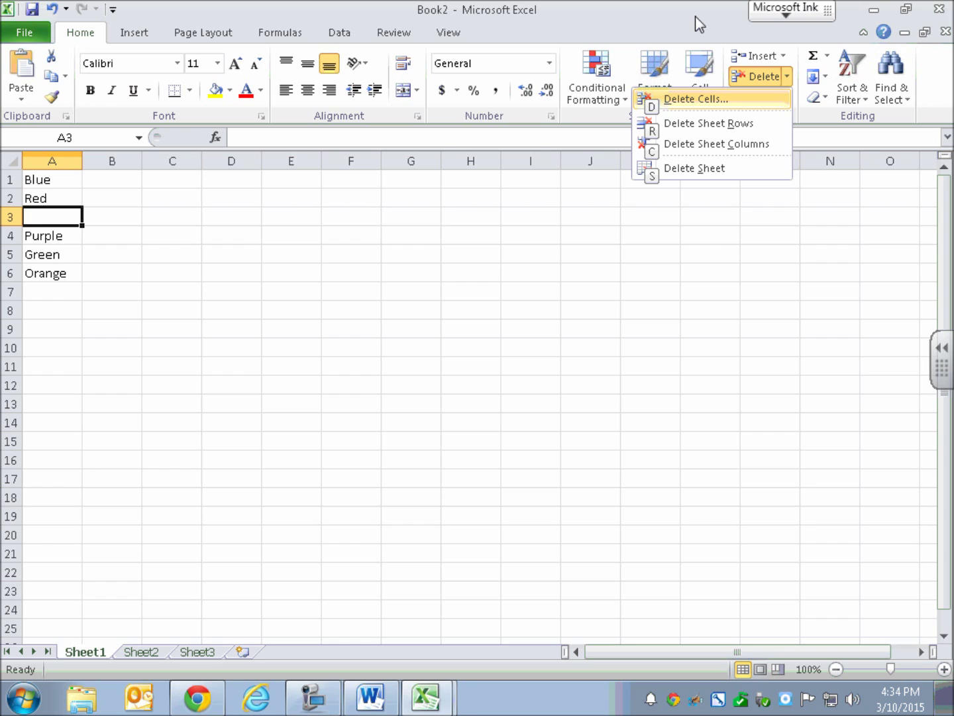
pyautogui.press('Down')
pyautogui.press('Down')
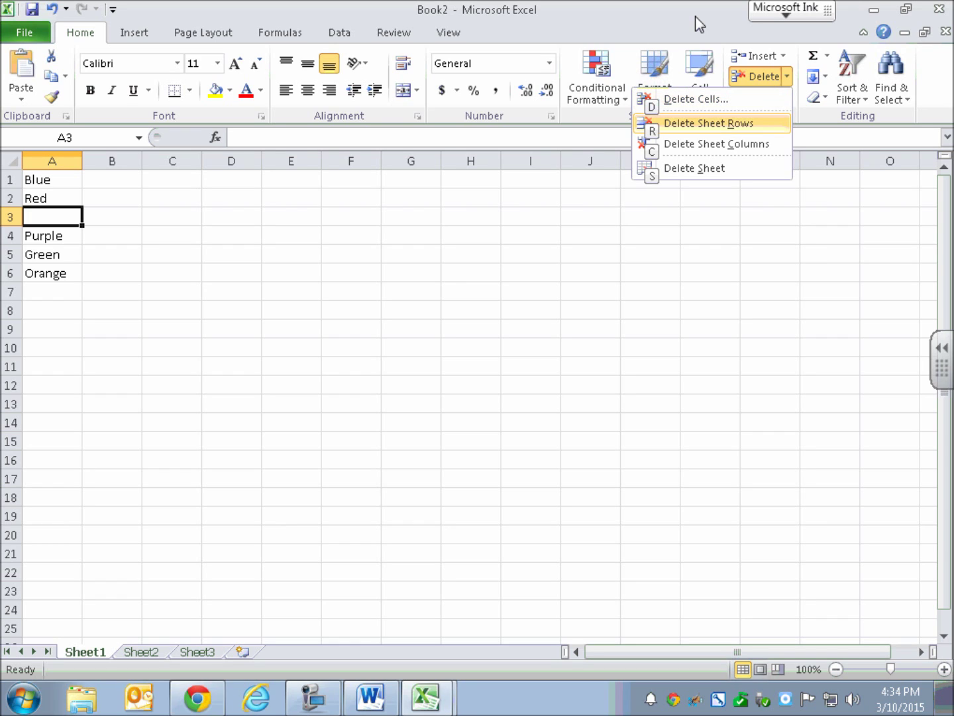
pyautogui.press('Up')
pyautogui.press('Return')
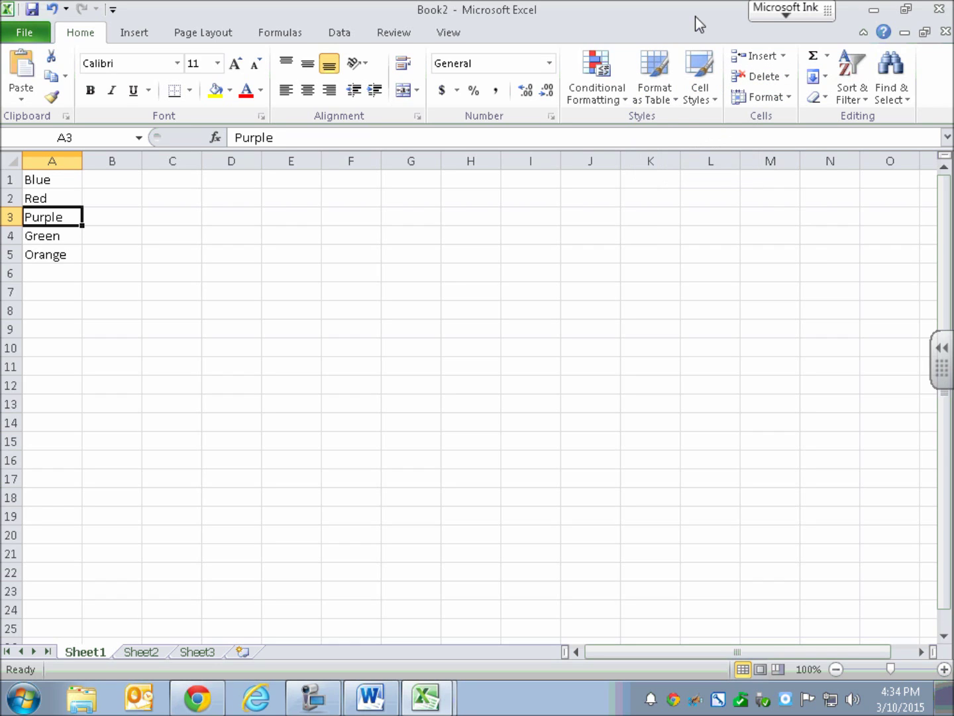
pyautogui.press('Up')
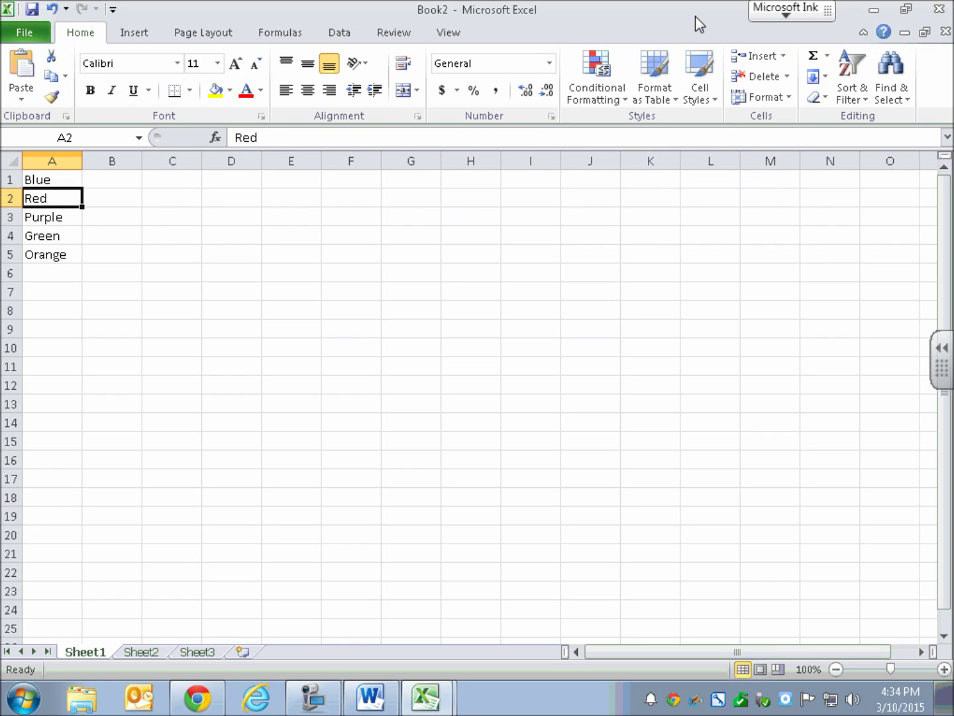
# Step: Select Red in A2 and remove row 2 with Delete Sheet Rows (Alt+H, D, R)
pyautogui.press('Down')
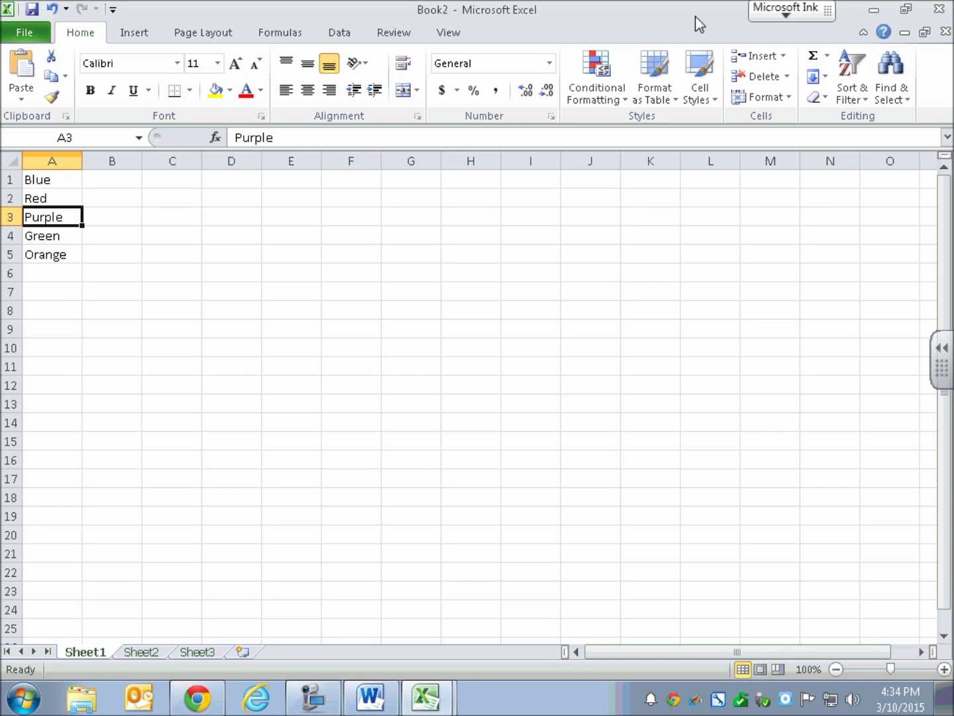
pyautogui.press('Up')
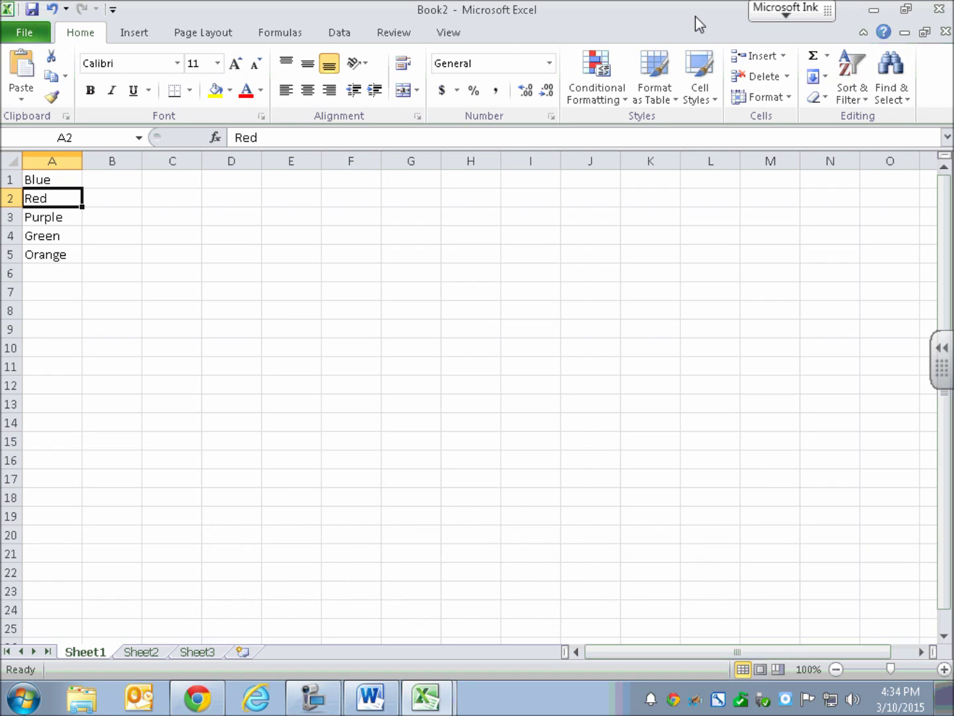
pyautogui.hotkey('alt', 'h')
pyautogui.press('d')
pyautogui.press('r')
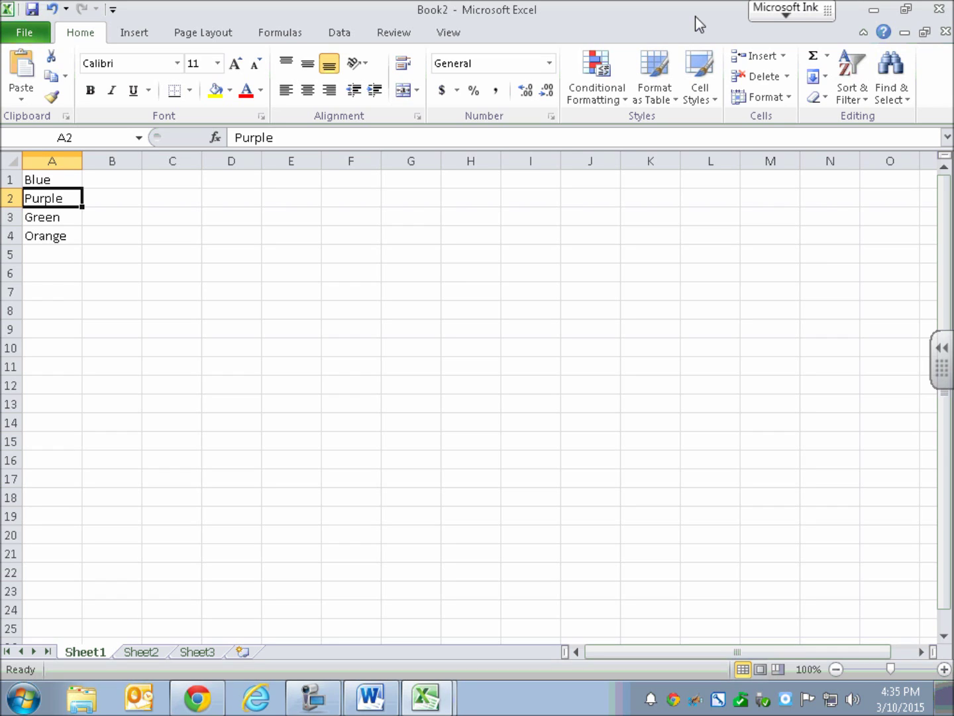
pyautogui.press('Up')
pyautogui.press('Down')
pyautogui.press('Up')
pyautogui.press('Down')
pyautogui.press('Down')
pyautogui.press('Down')
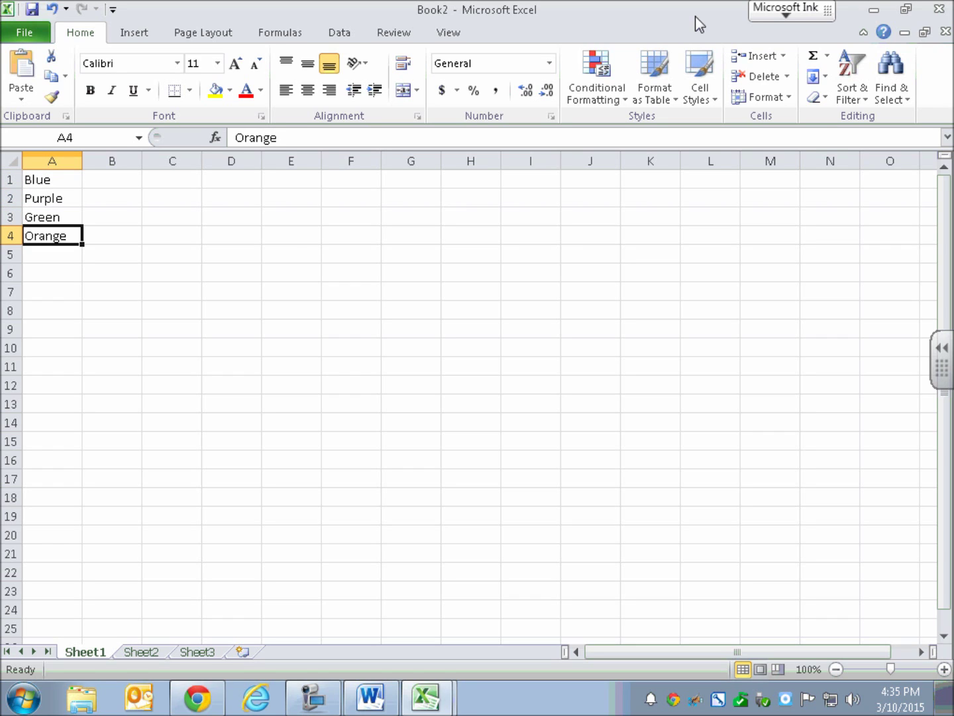
pyautogui.press('Down')
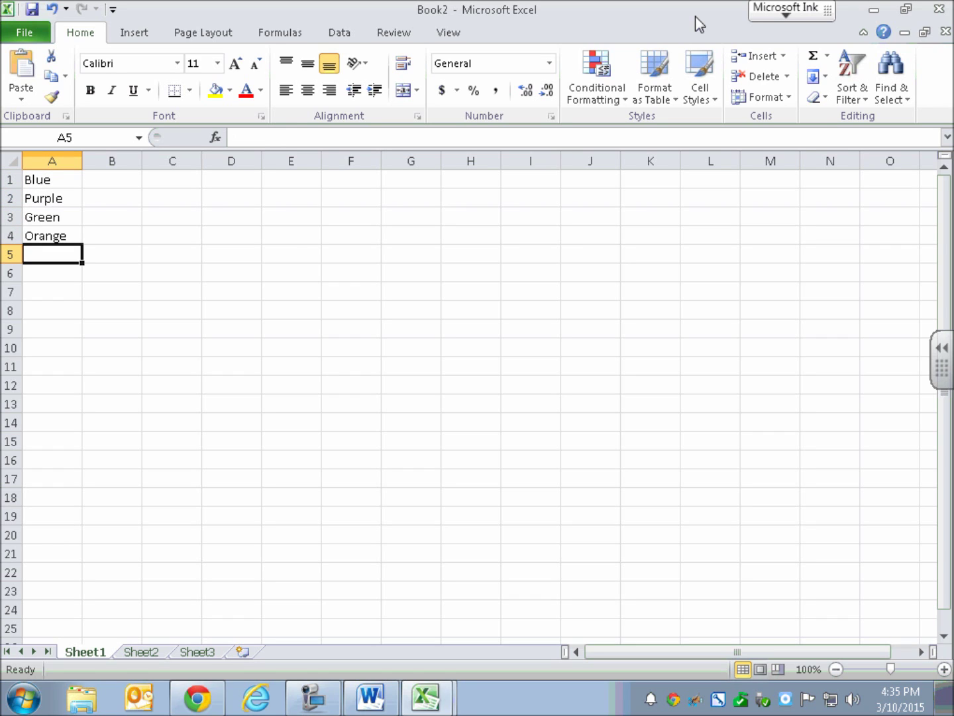
# Step: Remove column A with Delete Sheet Columns (Alt+H, D, C), clearing every colour
pyautogui.press('Up')
pyautogui.press('Up')
pyautogui.press('Up')
pyautogui.press('Up')
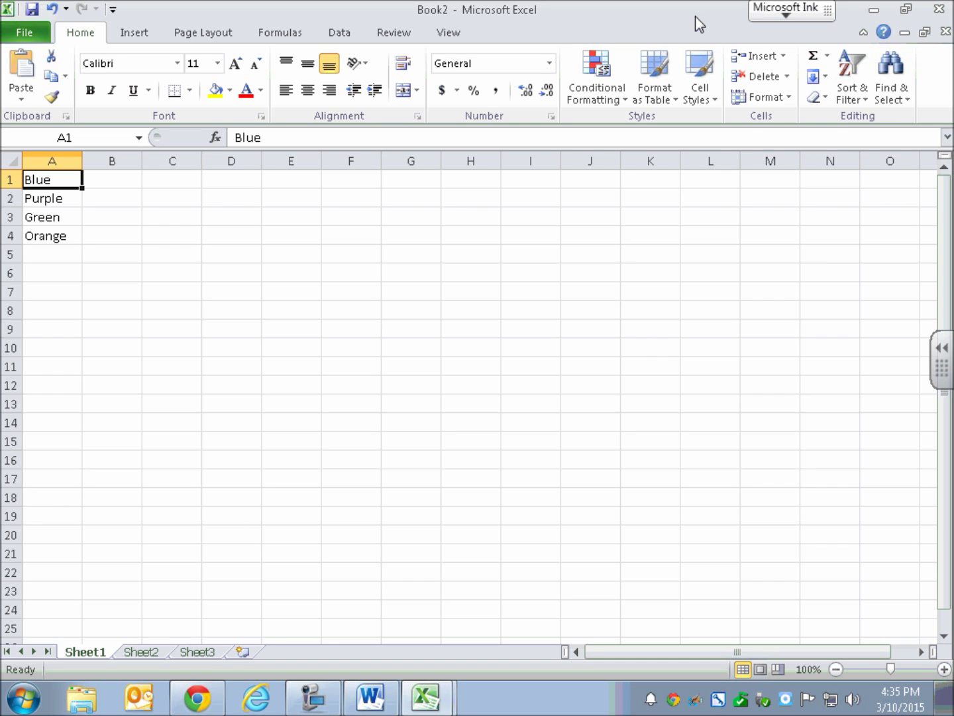
pyautogui.press('Down')
pyautogui.press('Down')
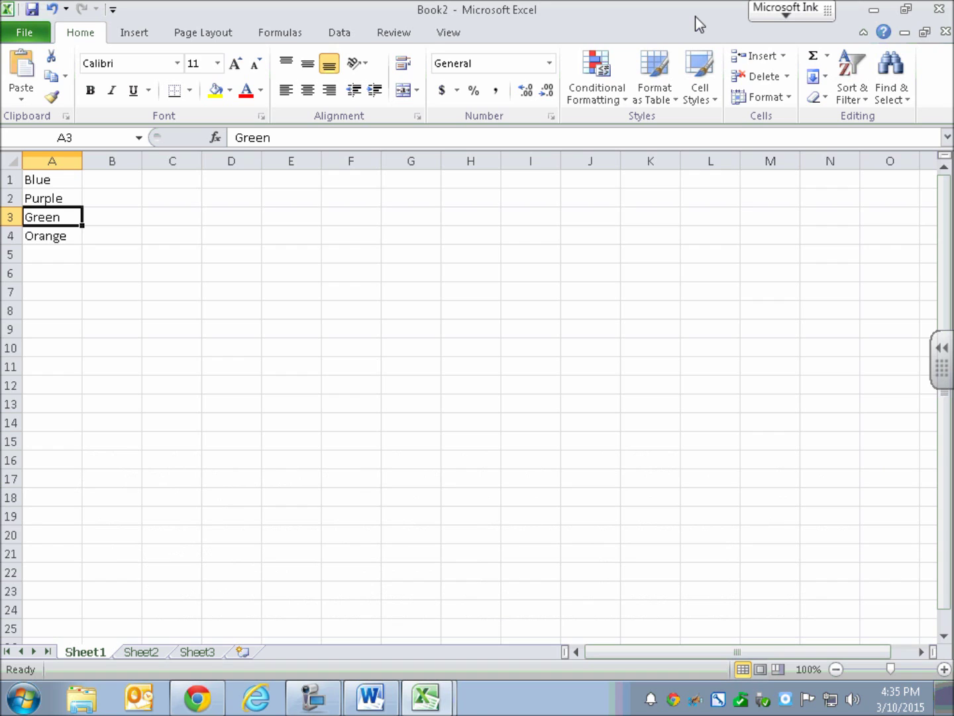
pyautogui.hotkey('alt', 'h')
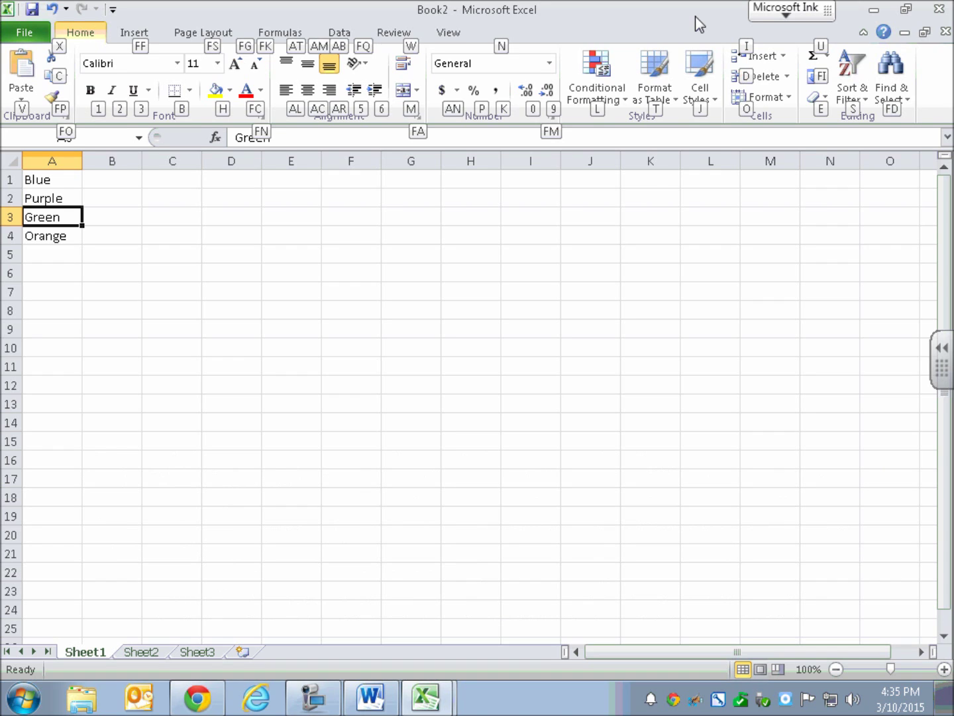
pyautogui.press('d')
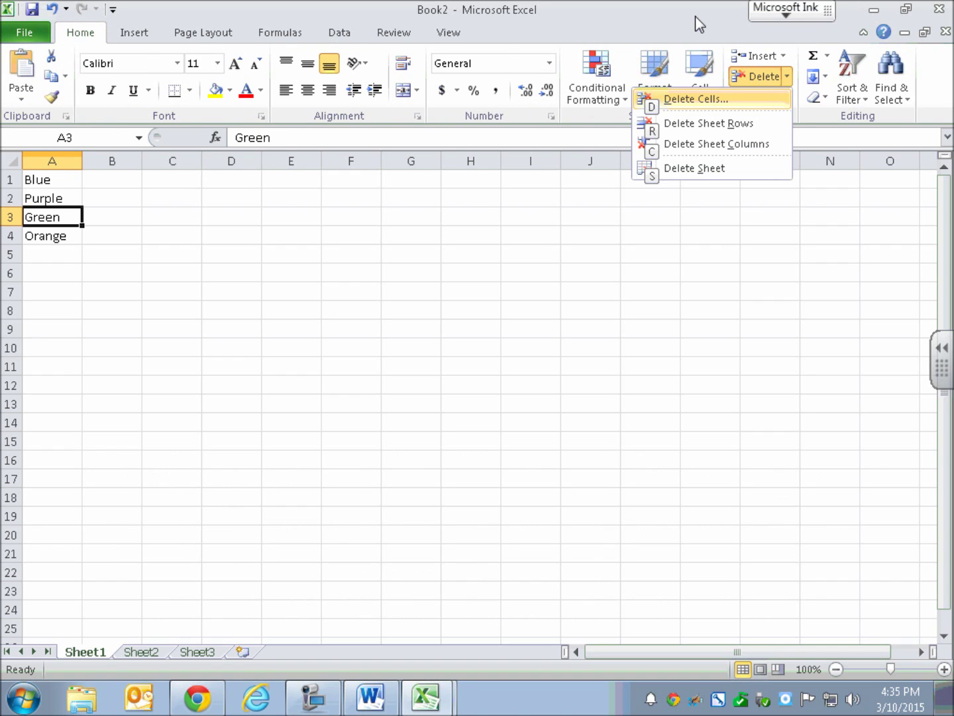
pyautogui.press('c')
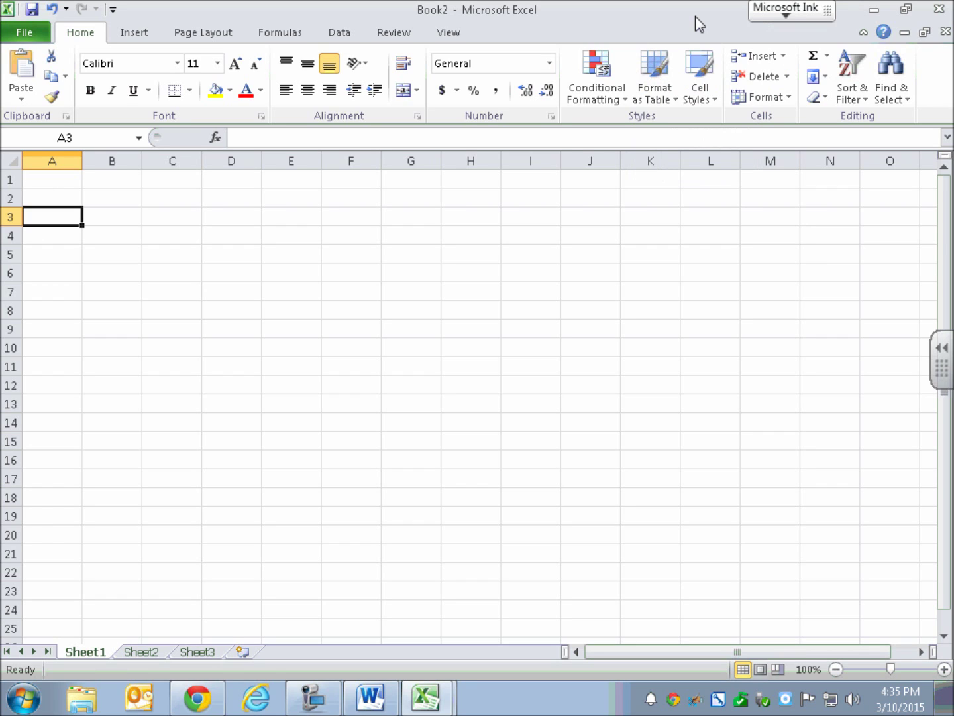
pyautogui.press('Up')
pyautogui.press('Up')
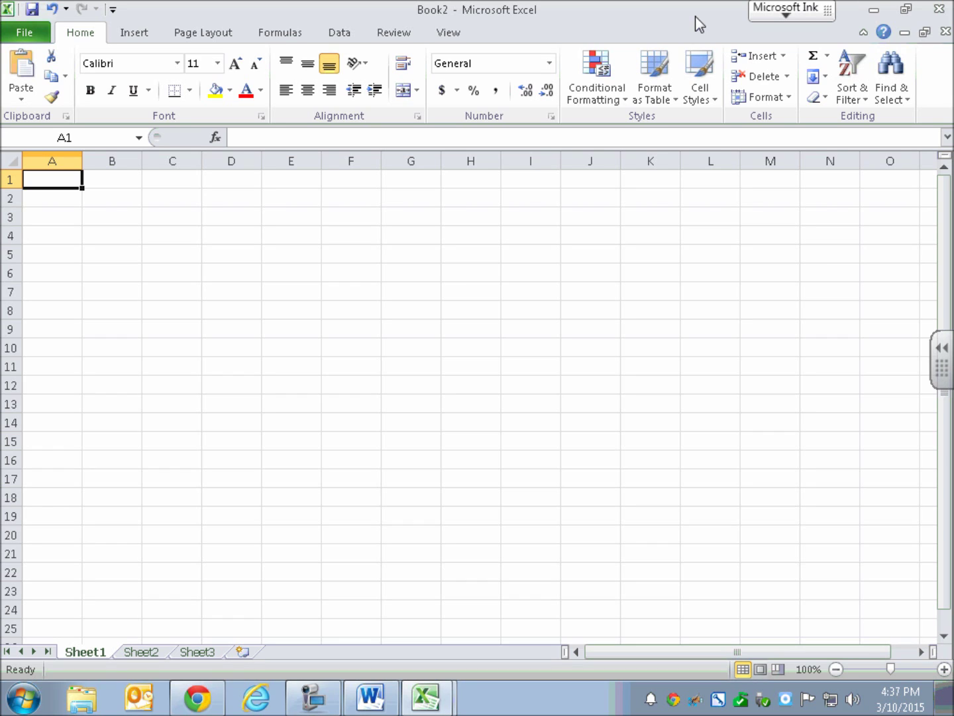
# Step: Enter Florida with tampa in row 1 and Wisconsin with Madison in row 2
pyautogui.write('Florida')
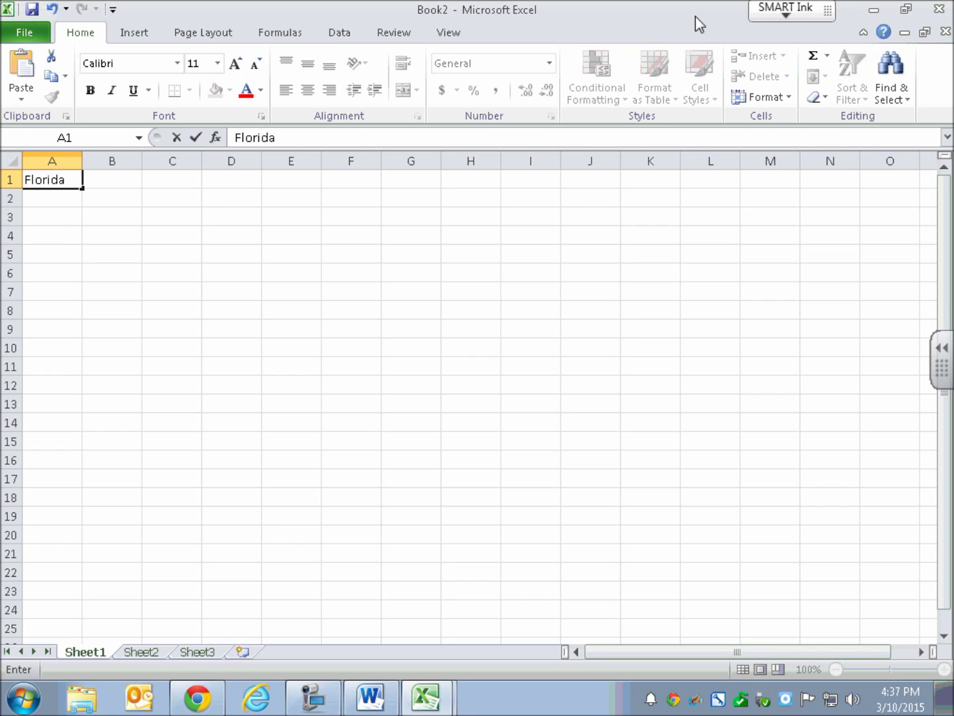
pyautogui.press('Tab')
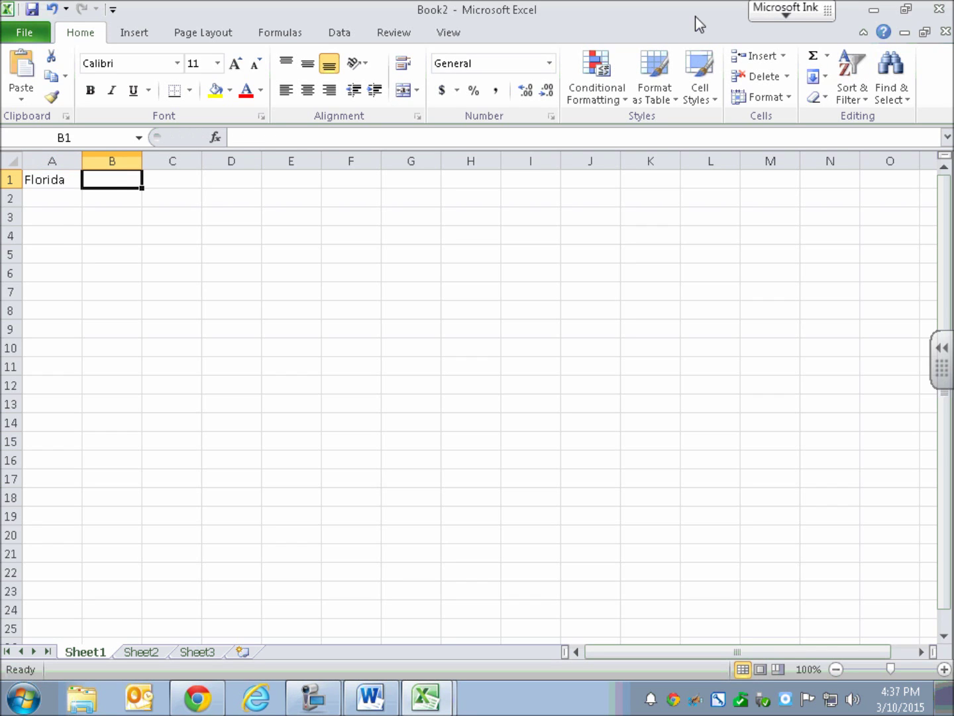
pyautogui.write('tampa')
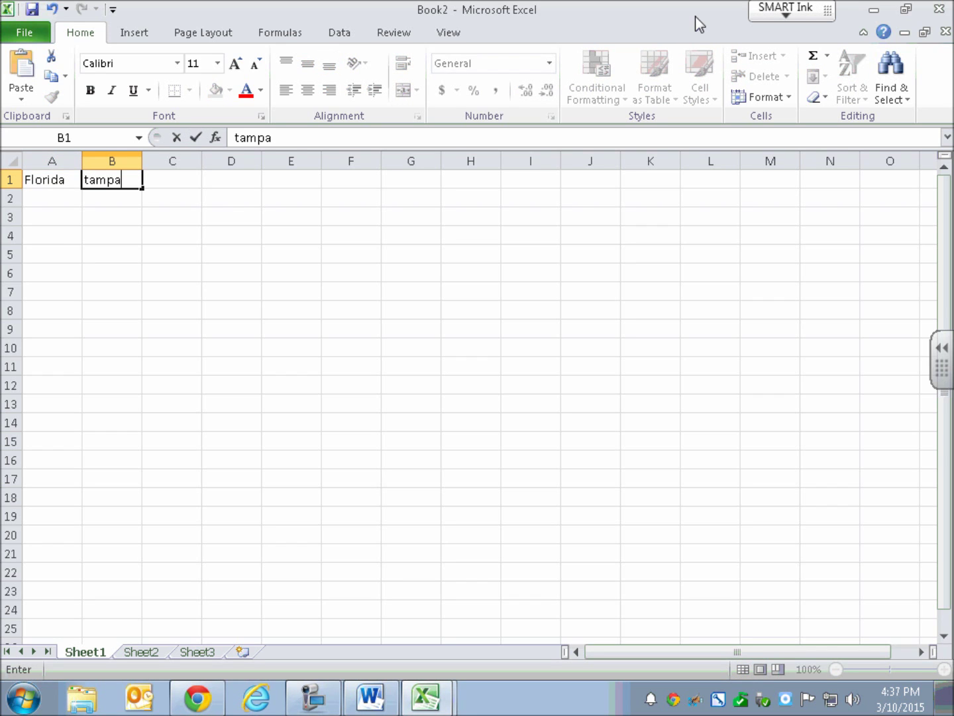
pyautogui.press('Return')
pyautogui.press('Left')
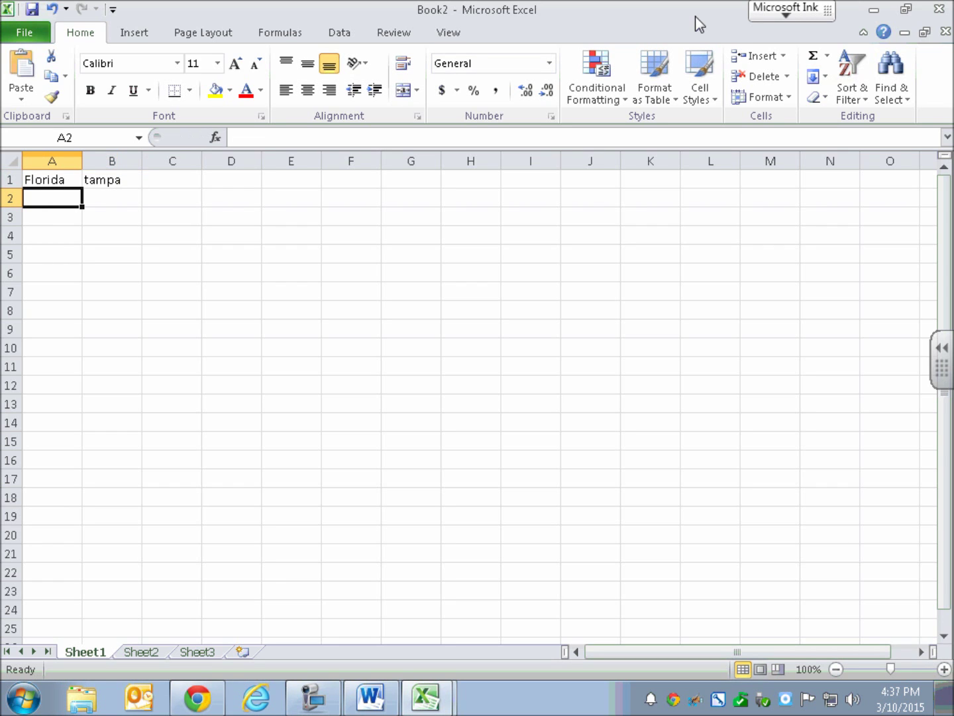
pyautogui.write('Wisconsin')
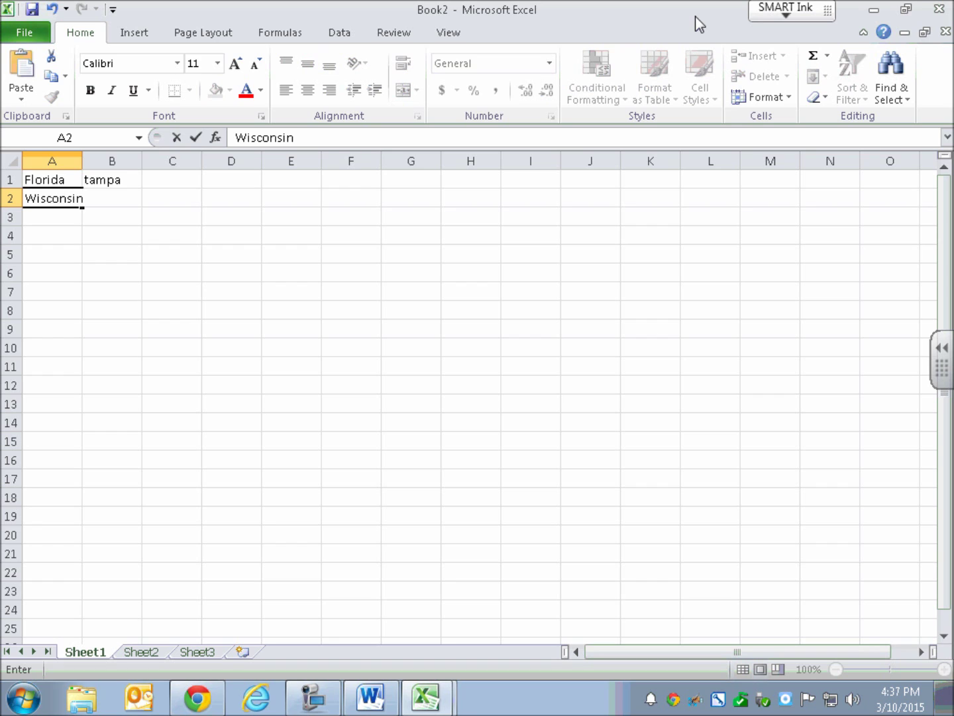
pyautogui.press('Tab')
pyautogui.write('Ma')
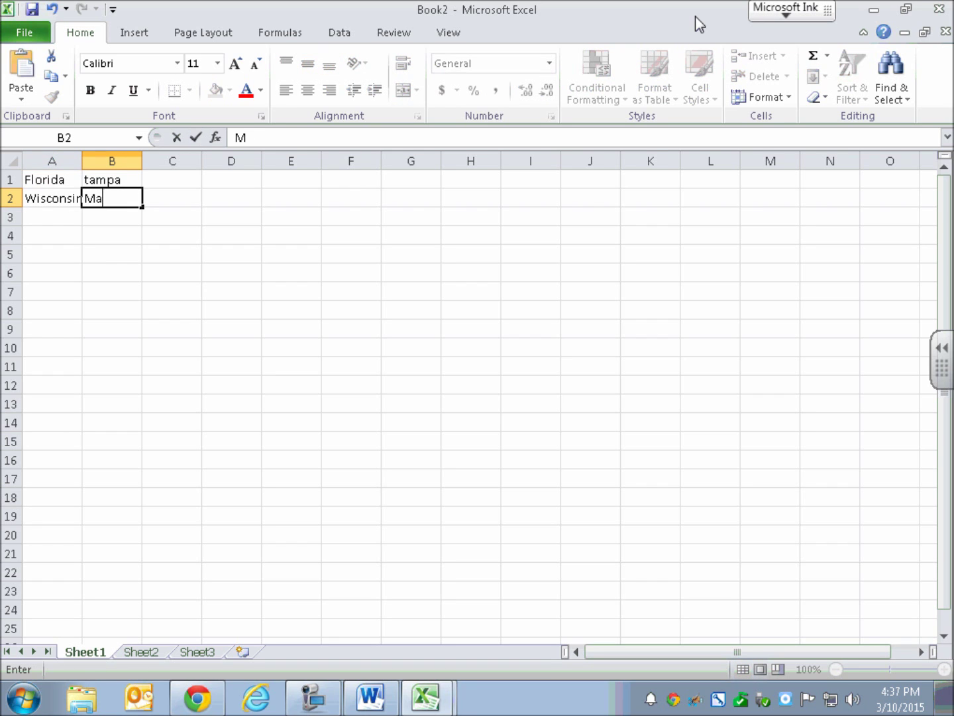
pyautogui.write('dison')
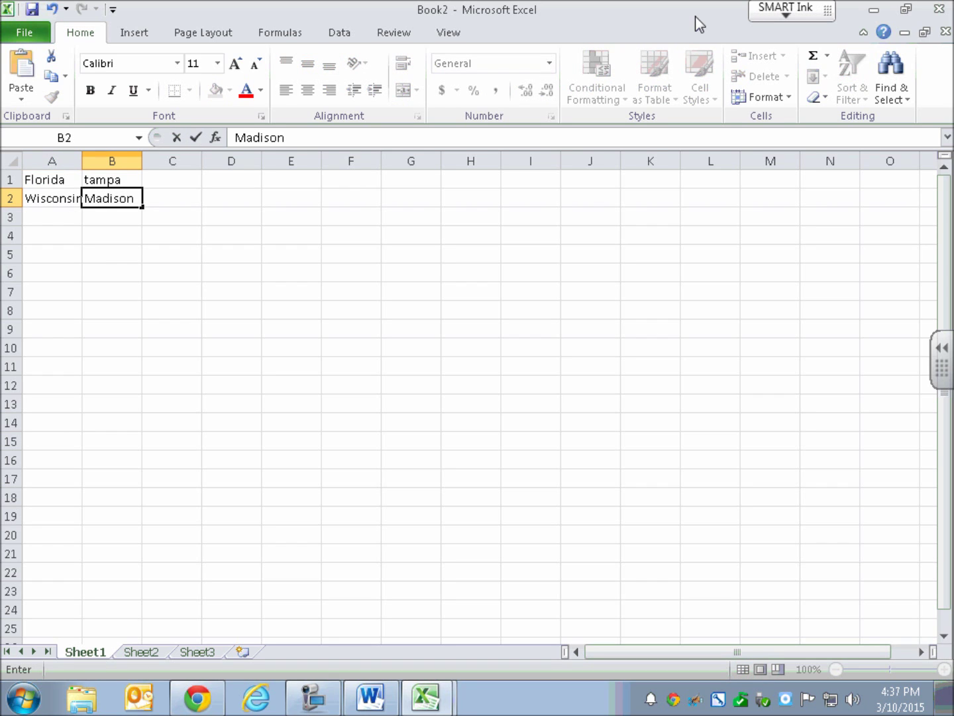
pyautogui.press('Down')
pyautogui.press('Left')
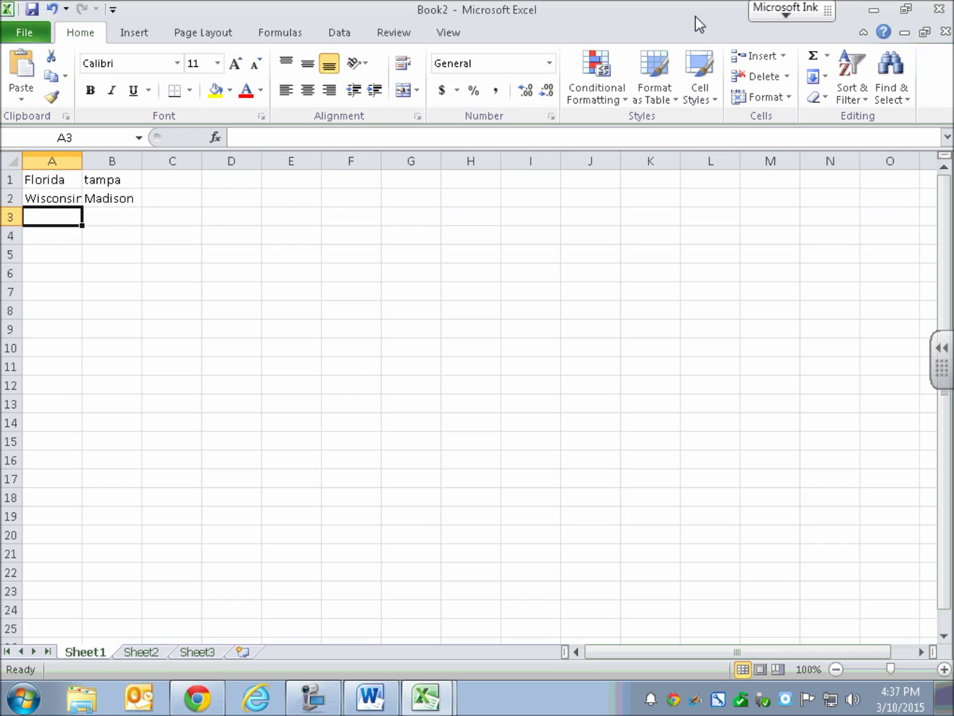
# Step: Add New York–Albany and Mississippi–Jackson in rows 3 and 4
pyautogui.write('New York')
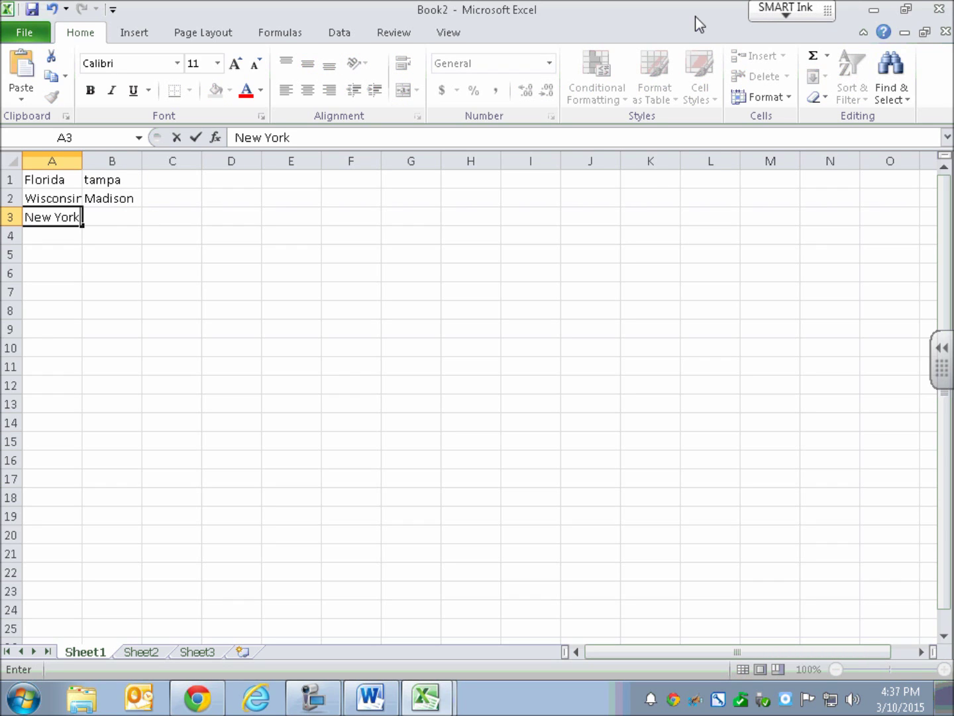
pyautogui.press('Right')
pyautogui.write('Albany')
pyautogui.press('Return')
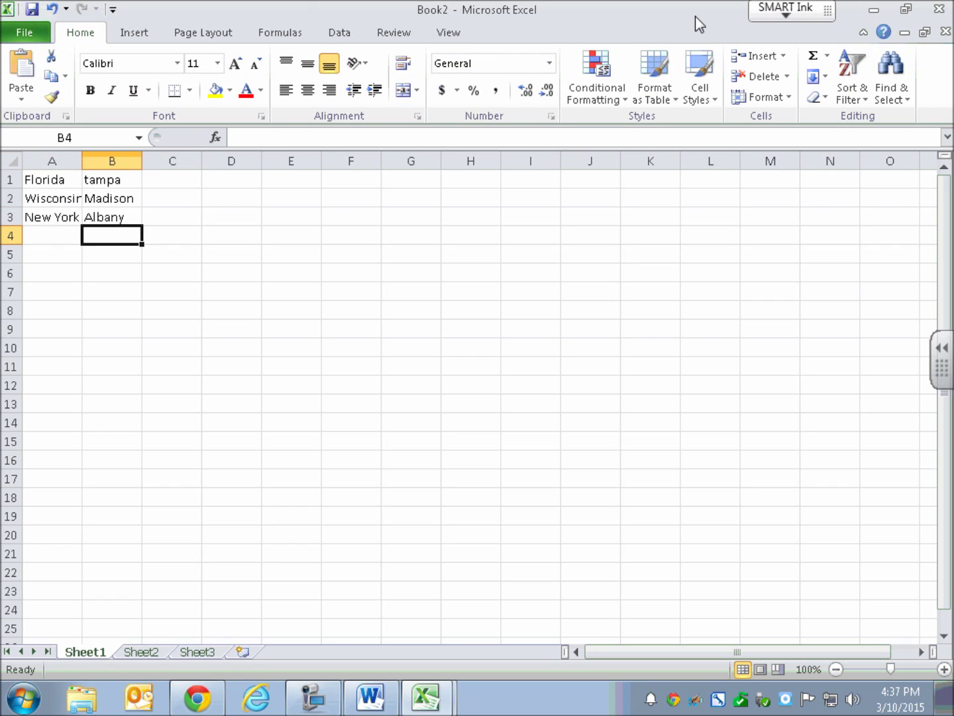
pyautogui.press('Left')
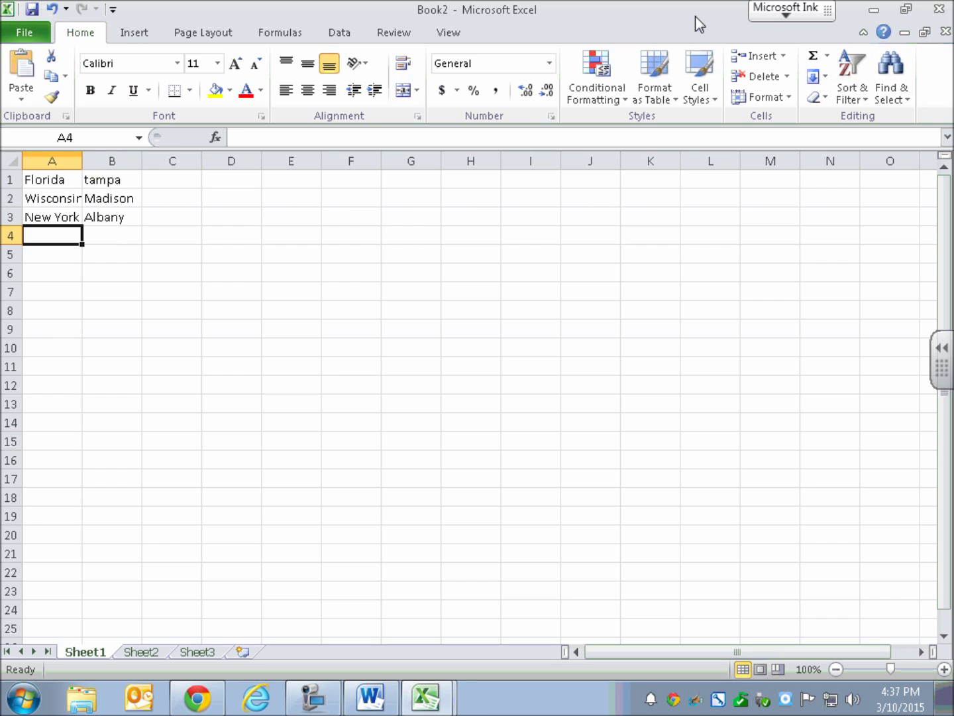
pyautogui.write('mi')
pyautogui.press('BackSpace')
pyautogui.press('BackSpace')
pyautogui.write('Mis')
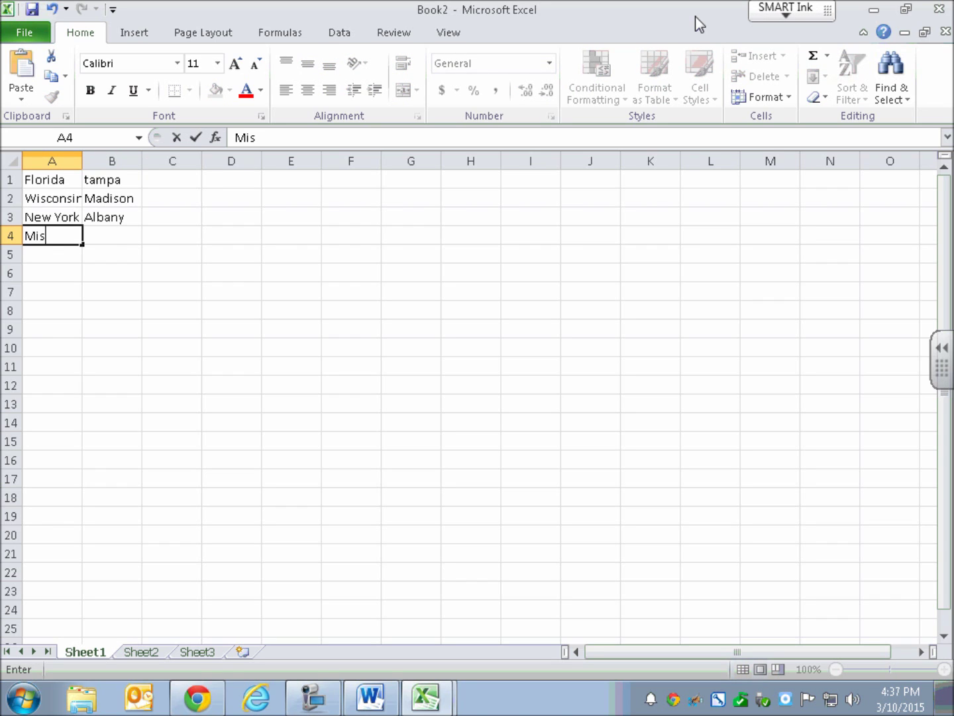
pyautogui.write('sissippi')
pyautogui.press('Tab')
pyautogui.write('Jackson')
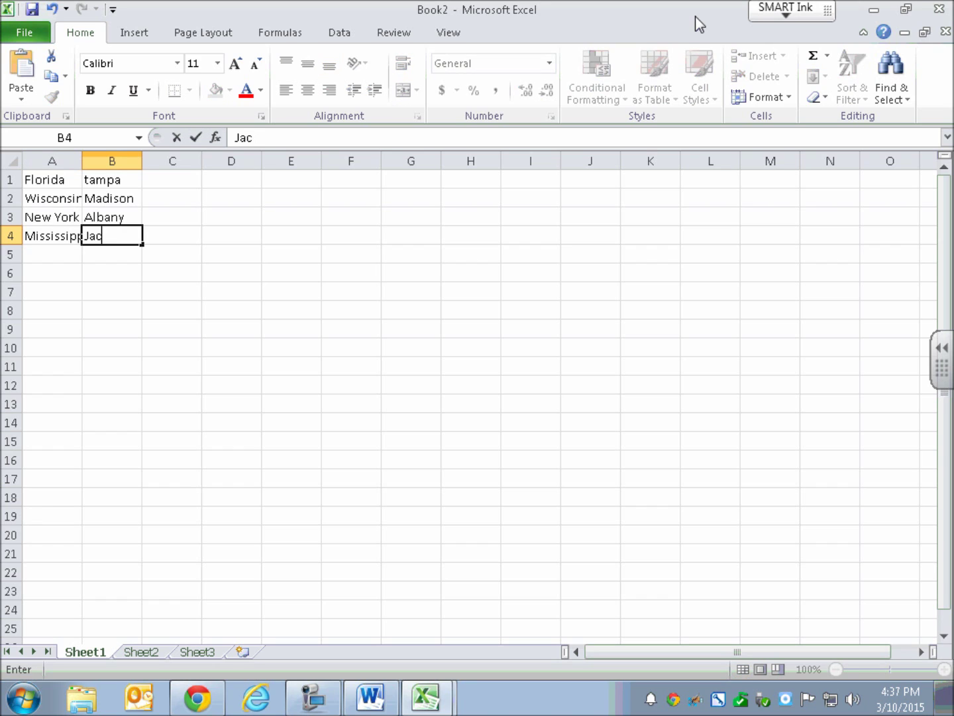
pyautogui.press('Return')
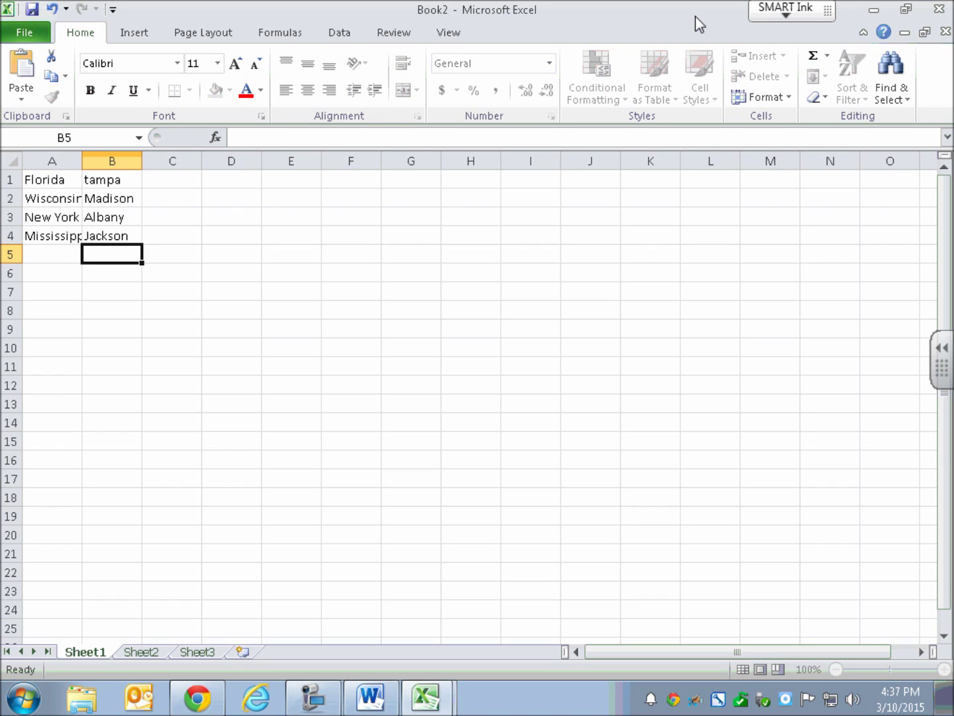
pyautogui.press('Left')
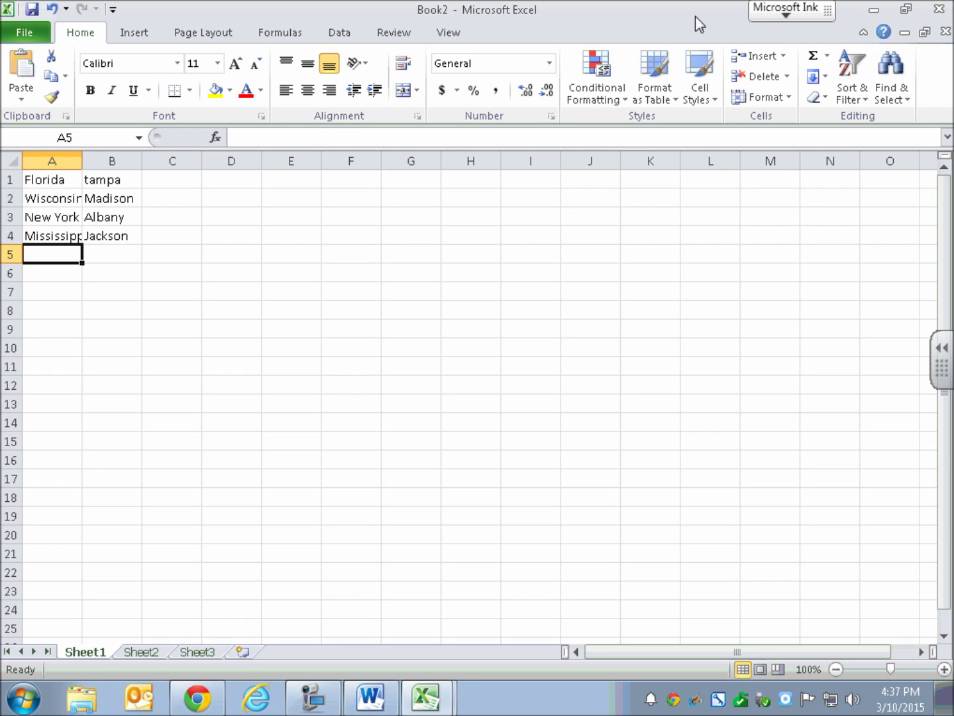
# Step: Add California–Sacramento and Tennessee–Nashville in rows 5 and 6, then return to A1
pyautogui.write('California')
pyautogui.press('Tab')
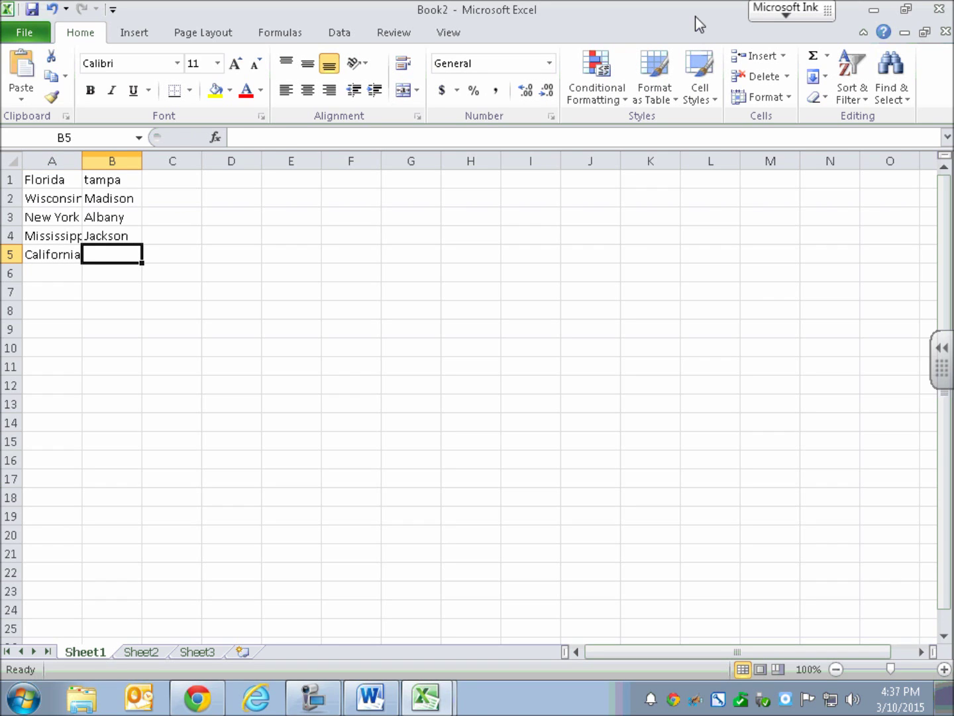
pyautogui.write('Sacr')
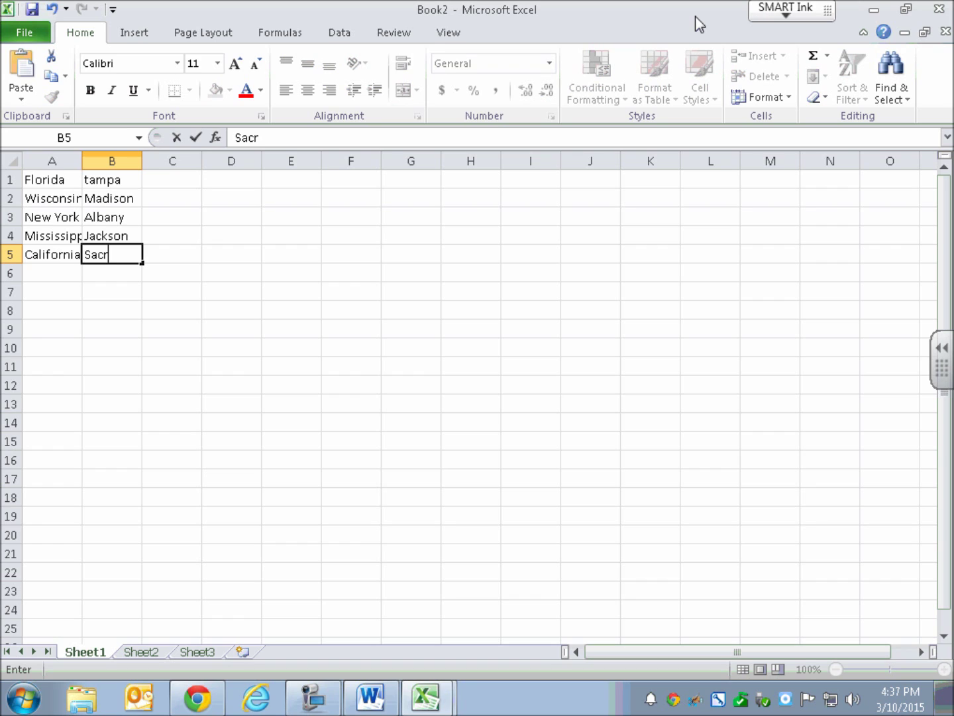
pyautogui.write('amento')
pyautogui.press('Return')
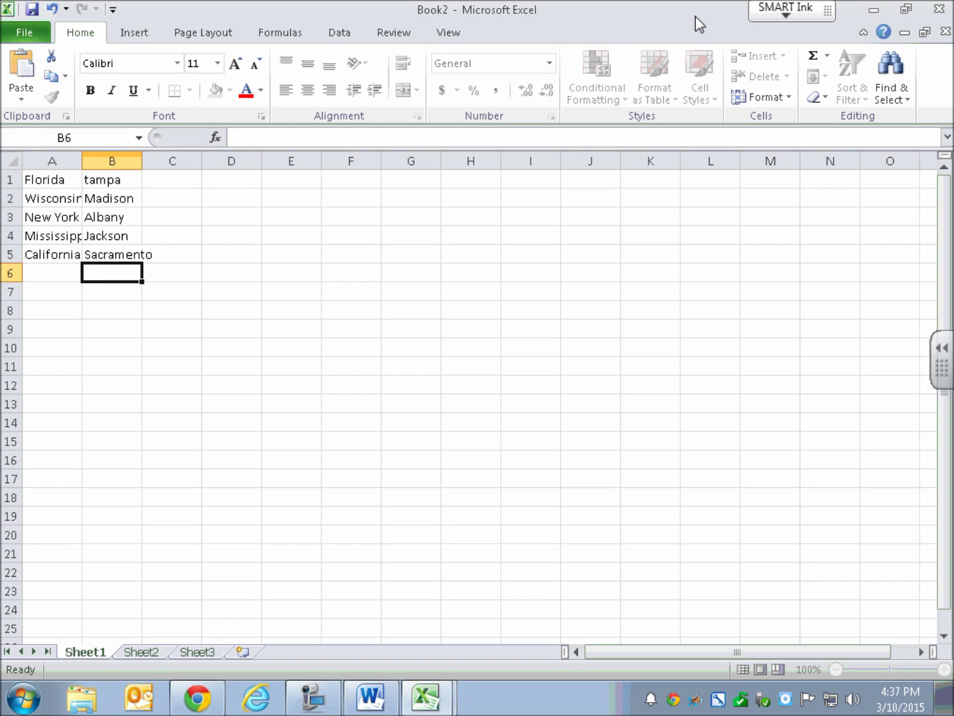
pyautogui.press('Left')
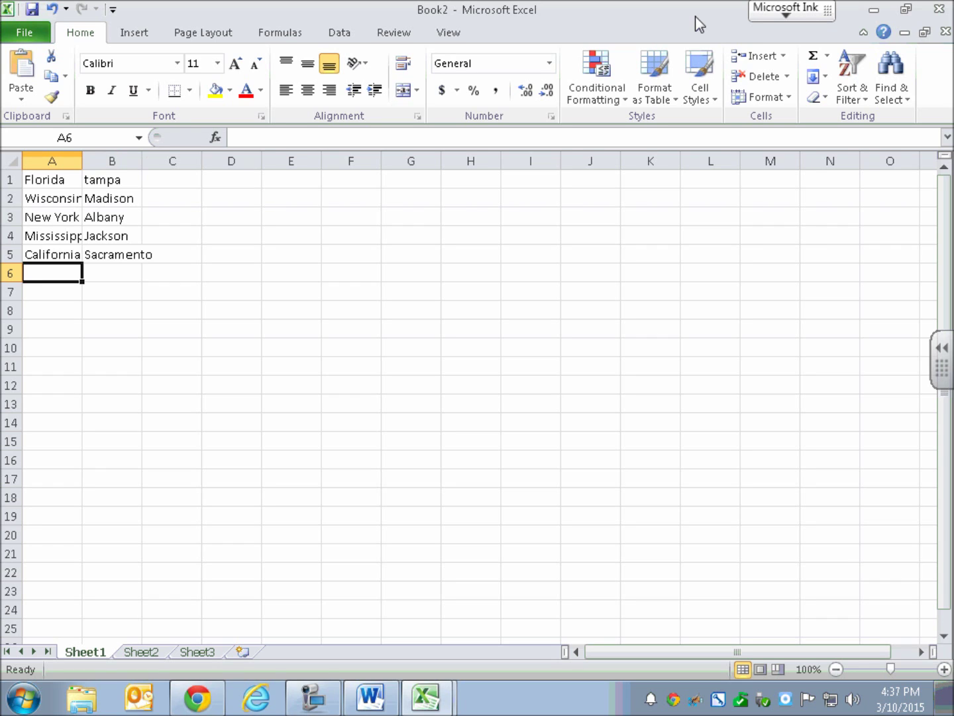
pyautogui.write('Tenne')
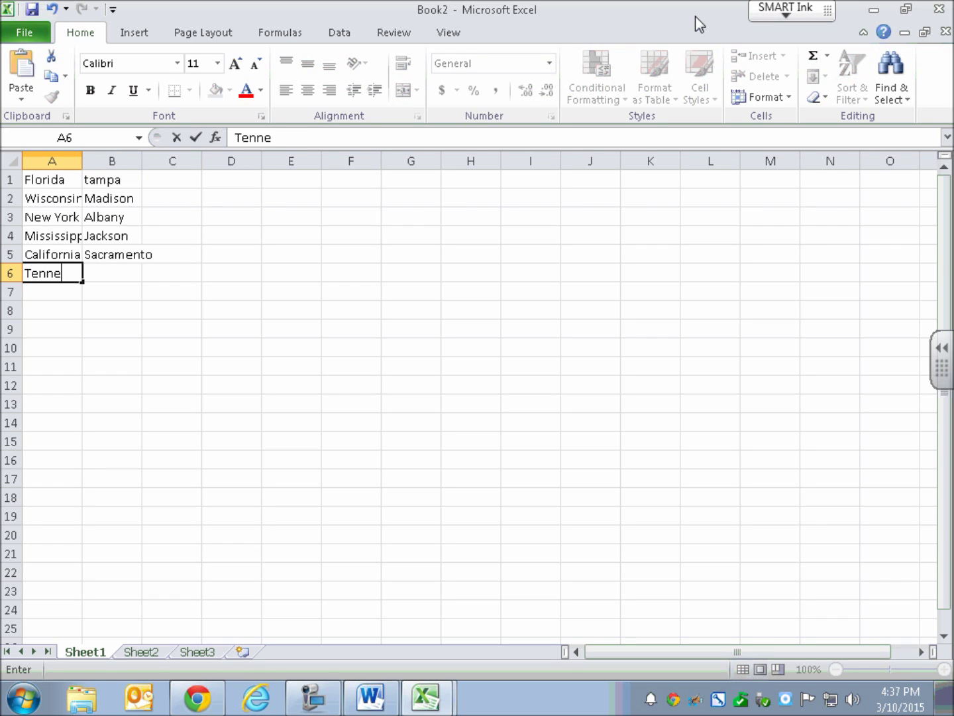
pyautogui.write('ssee')
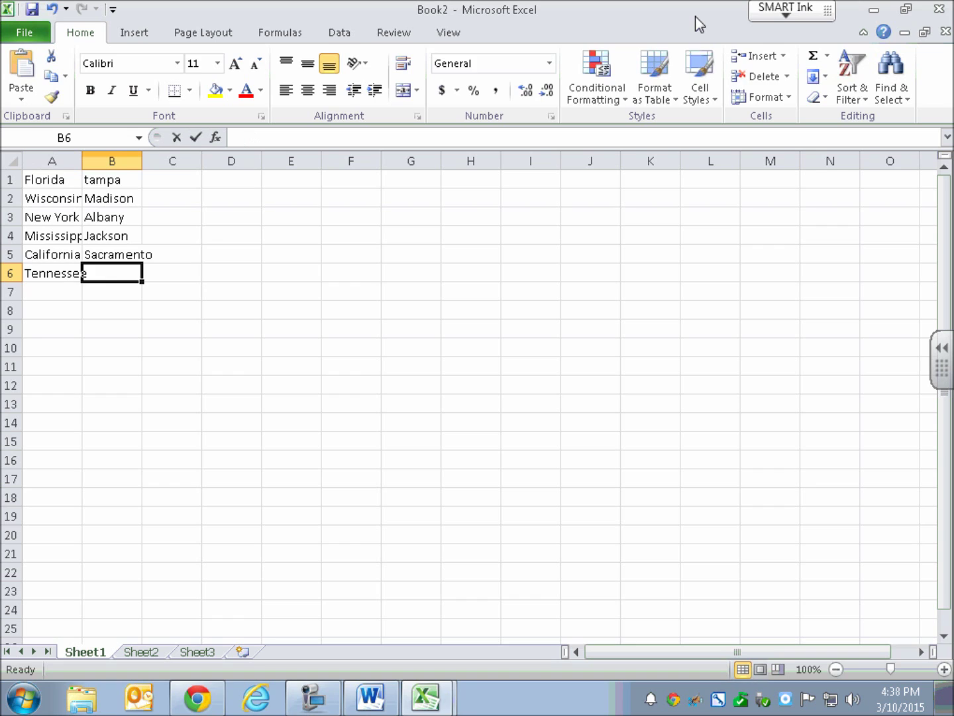
pyautogui.write('Nashville')
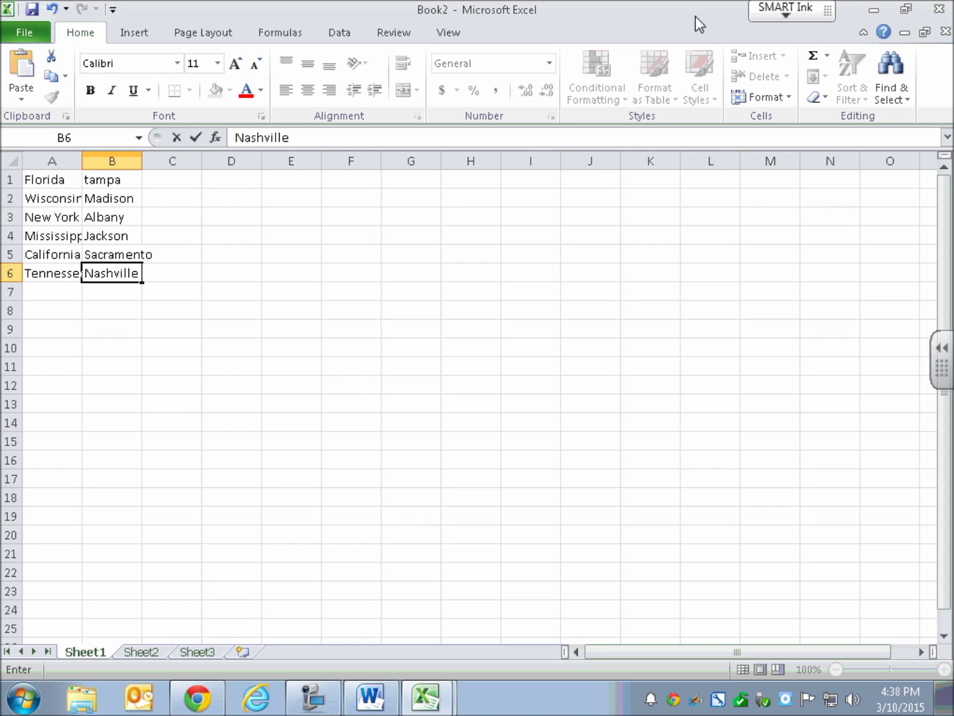
pyautogui.press('Return')
pyautogui.hotkey('ctrl', 'Home')
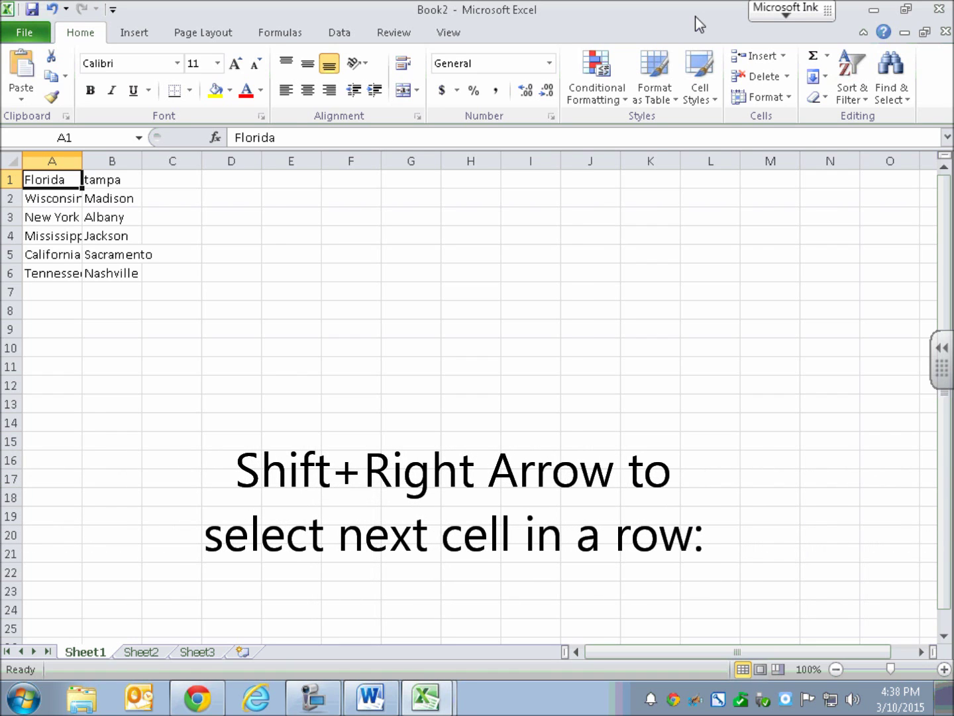
pyautogui.hotkey('shift', 'Right')
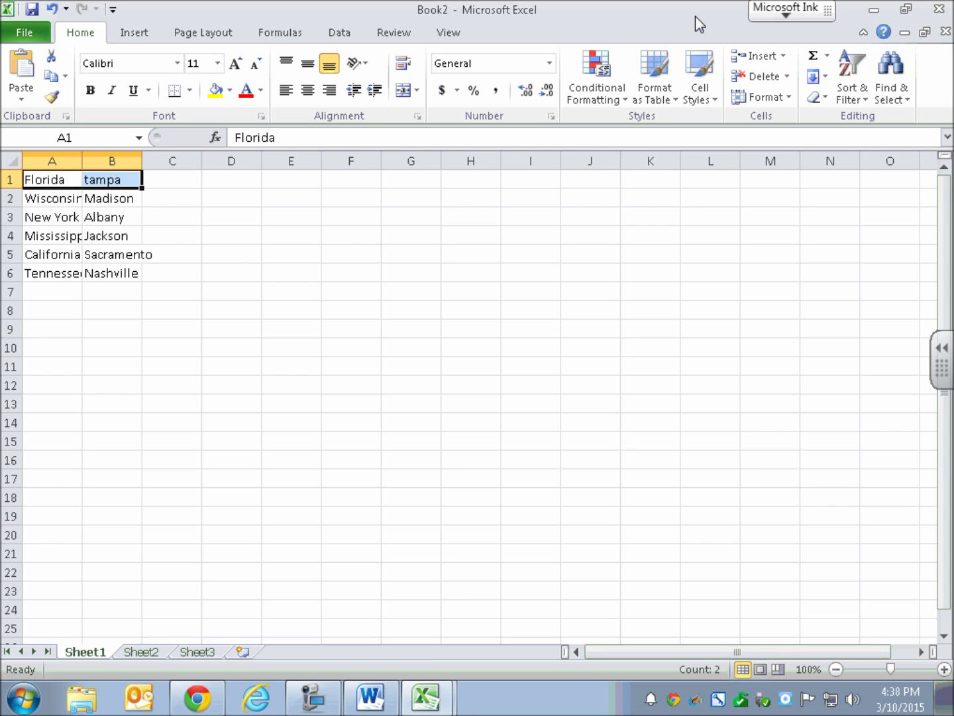
pyautogui.hotkey('shift', 'BackSpace')
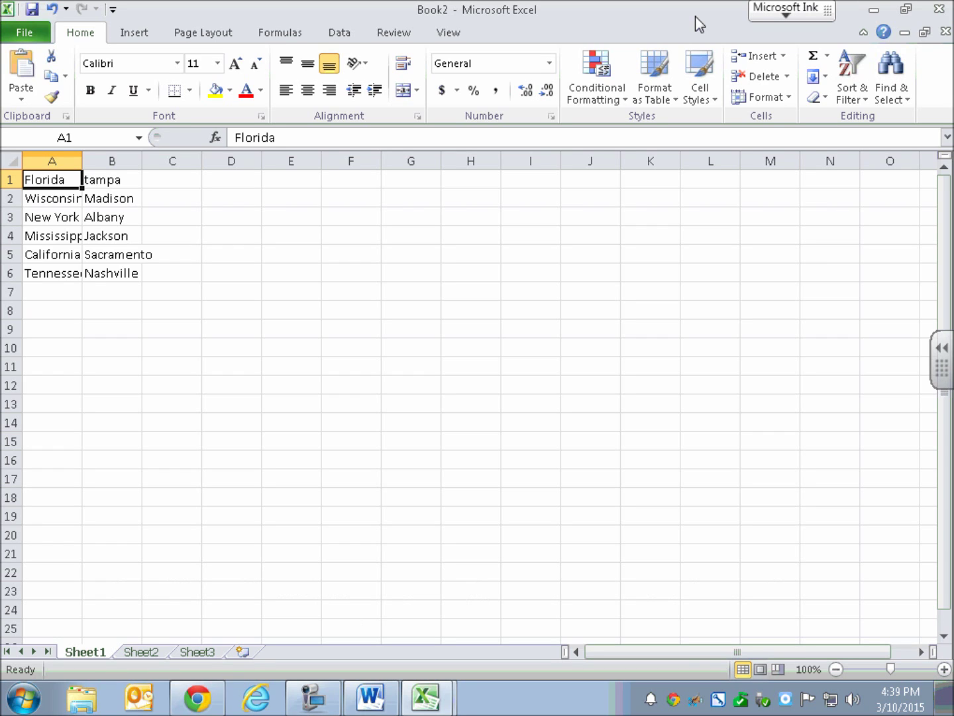
pyautogui.hotkey('shift', 'Down')
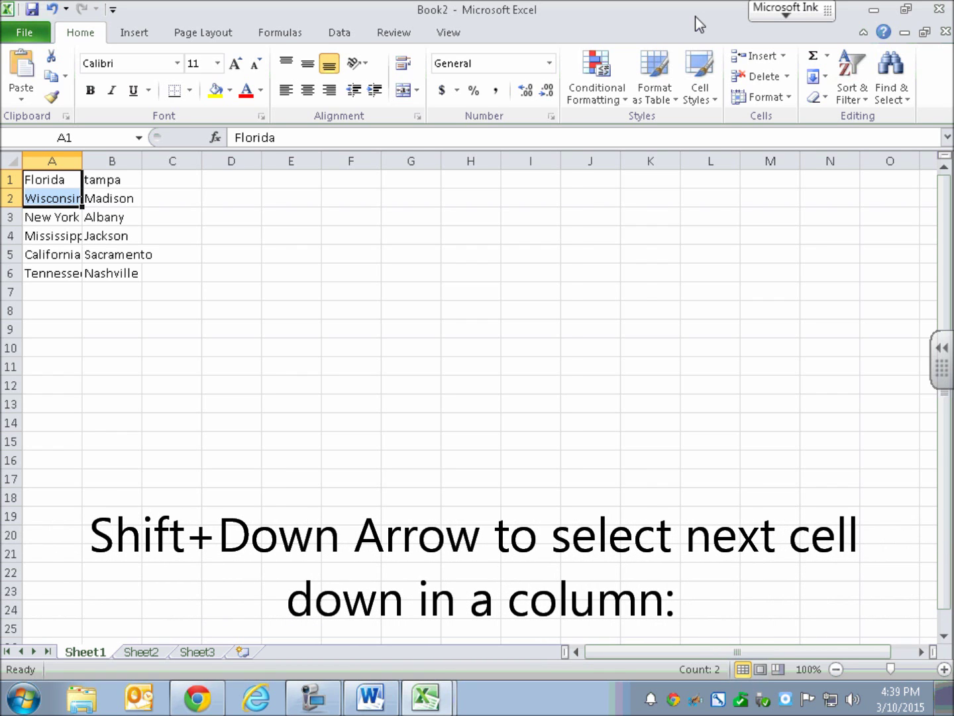
pyautogui.hotkey('shift', 'Up')
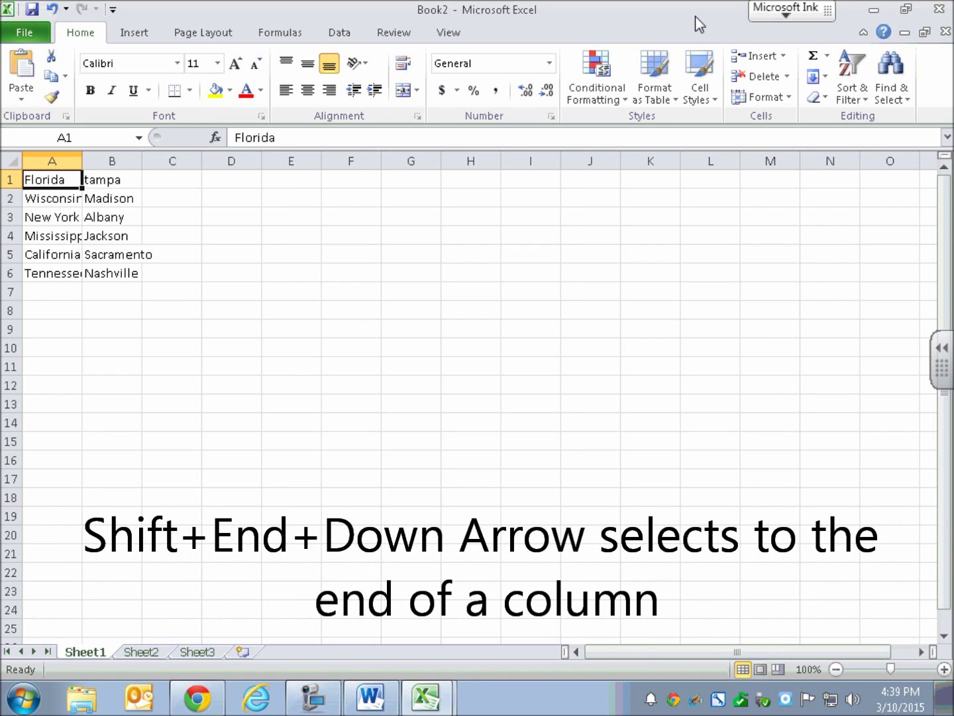
pyautogui.press('End')
pyautogui.hotkey('shift', 'Down')
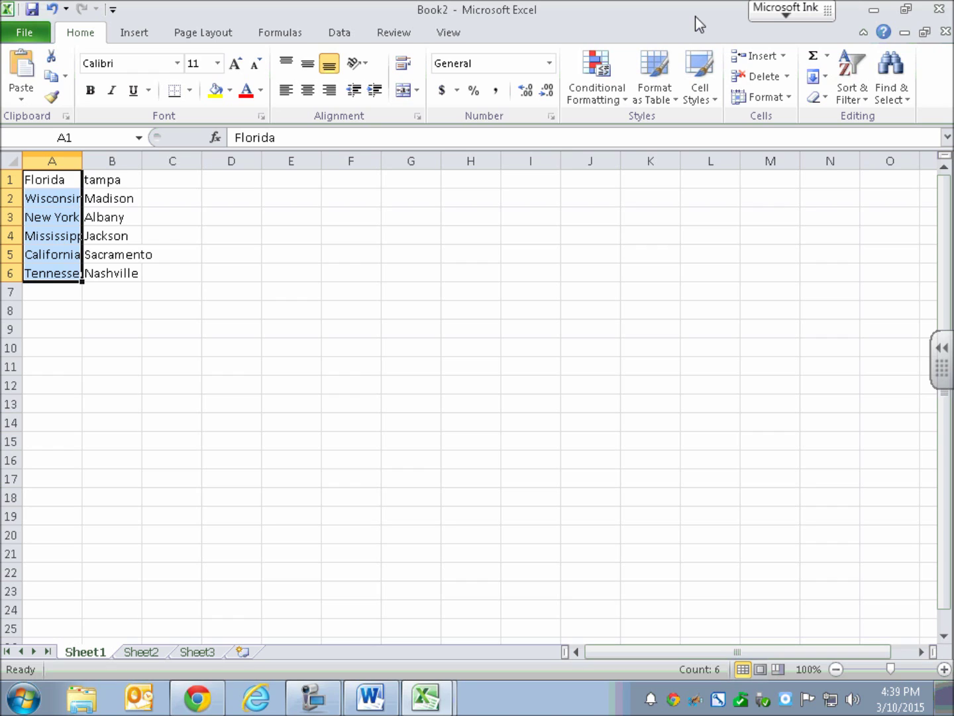
pyautogui.press('Up')
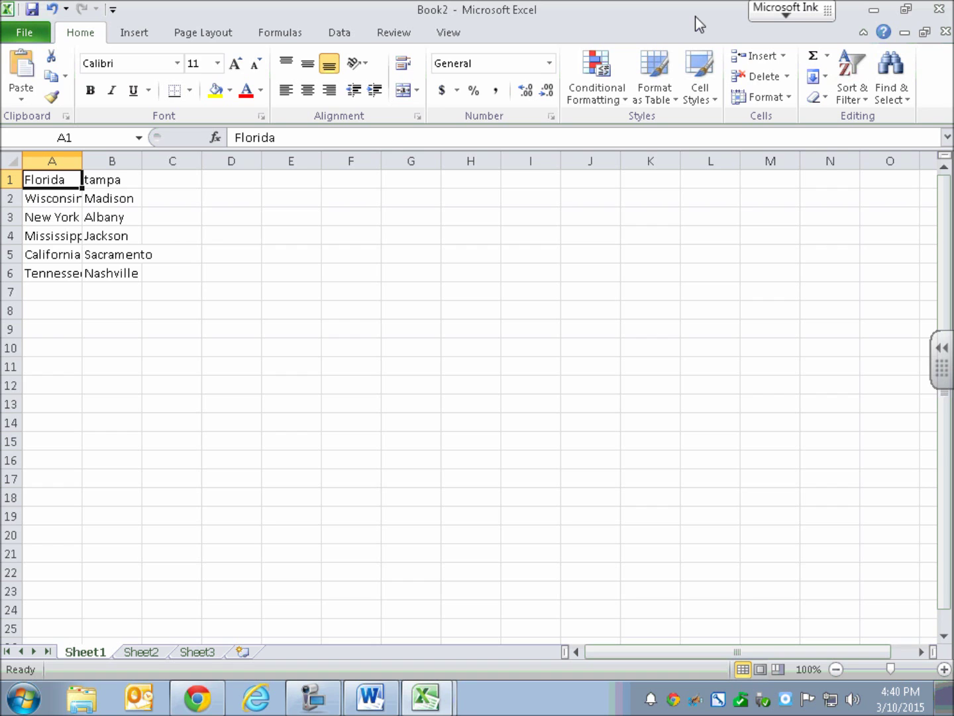
pyautogui.press('End')
pyautogui.hotkey('shift', 'Right')
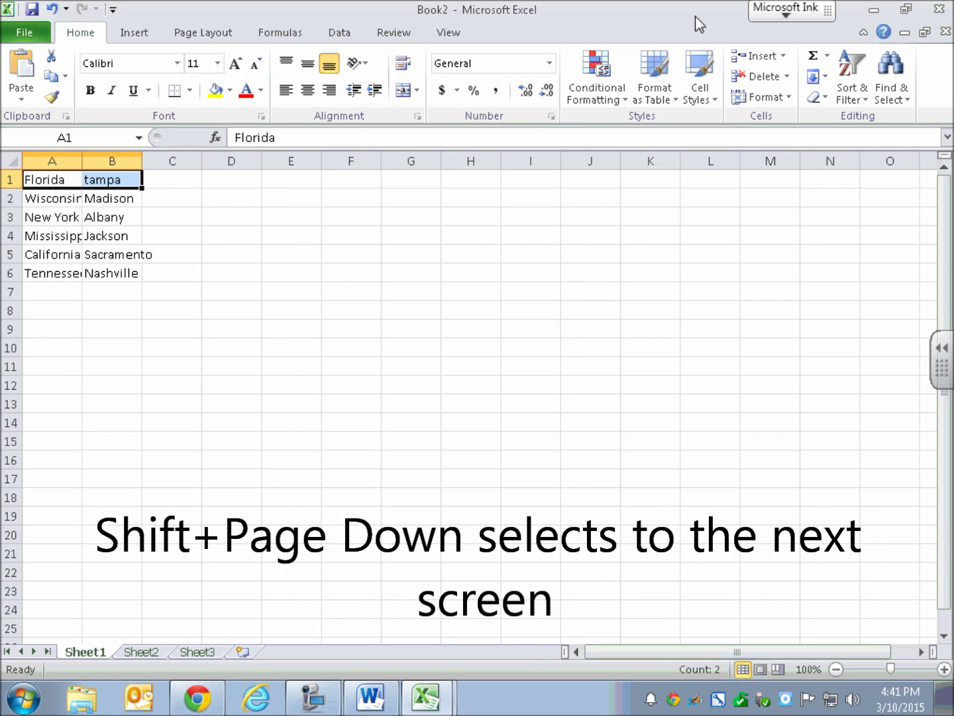
pyautogui.hotkey('shift', 'Left')
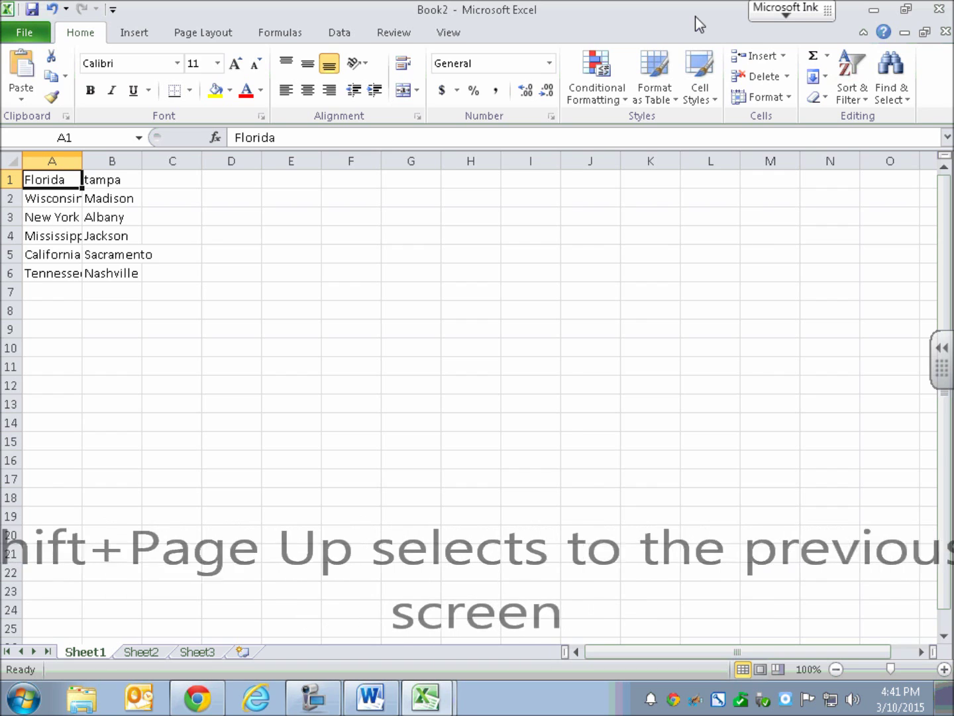
pyautogui.hotkey('shift', 'pagedown')
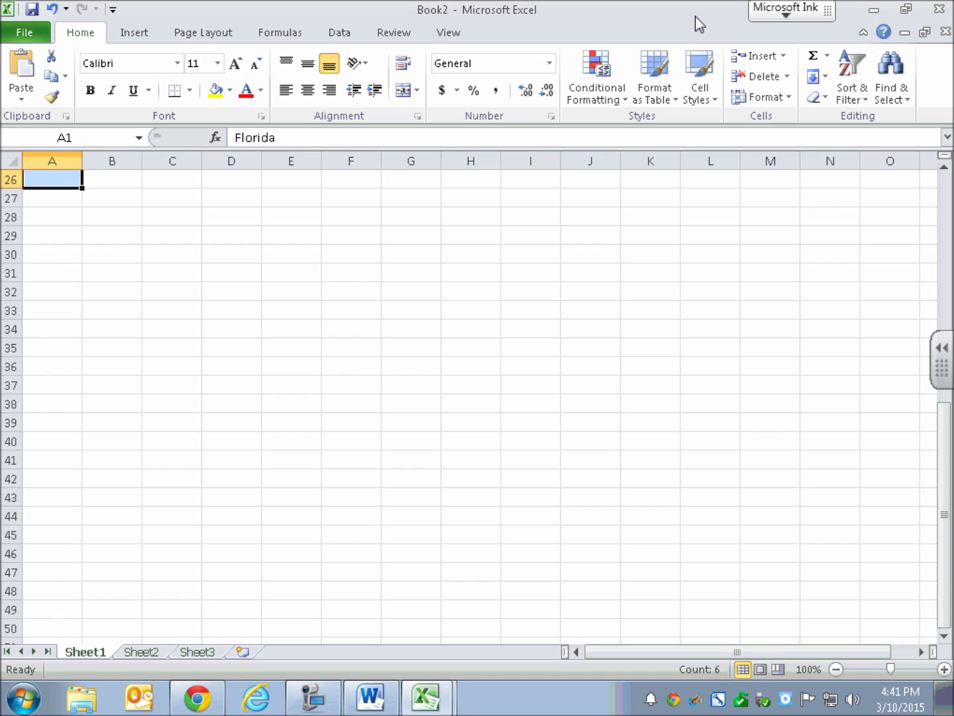
pyautogui.hotkey('ctrl', 'Home')
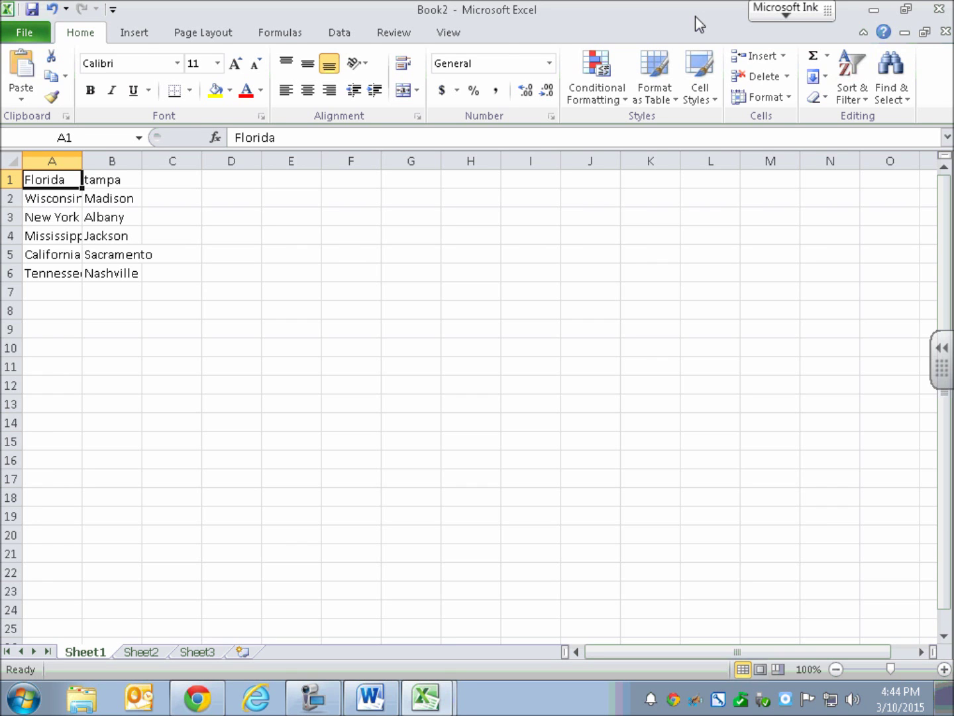
# Step: Insert a blank sheet row above Florida, then select the empty cell A1
pyautogui.hotkey('alt', 'h')
pyautogui.press('i')
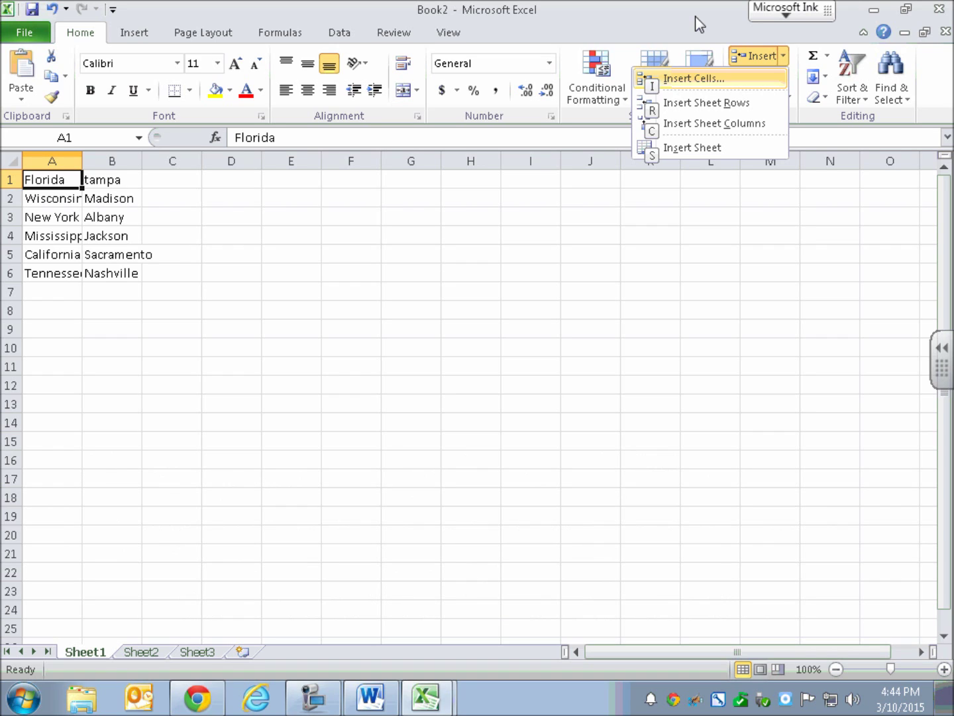
pyautogui.press('Down')
pyautogui.press('Return')
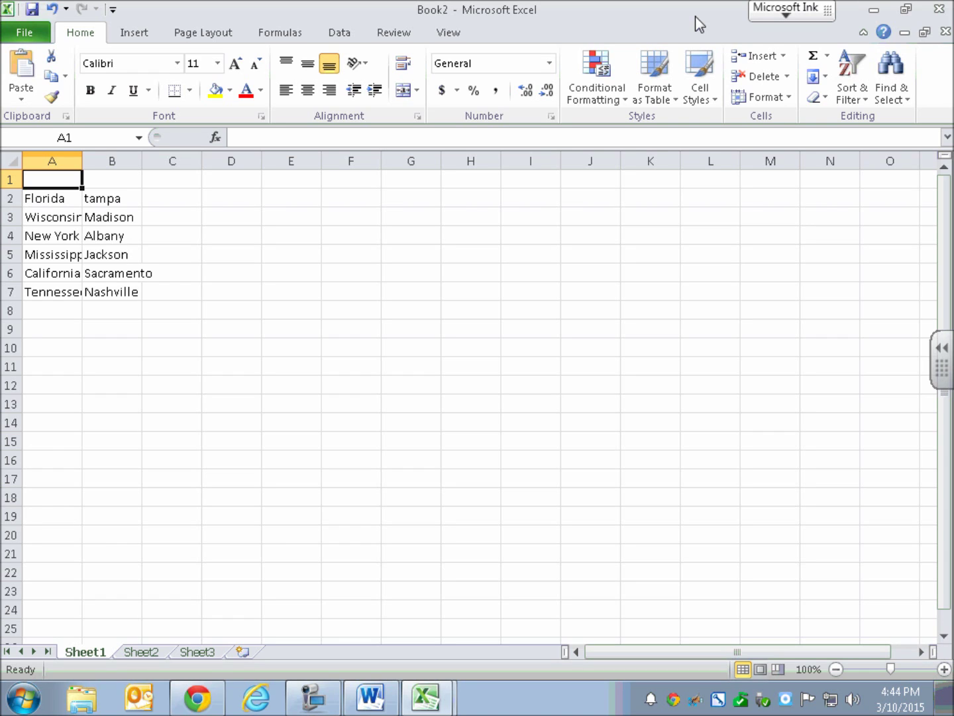
pyautogui.press('Down')
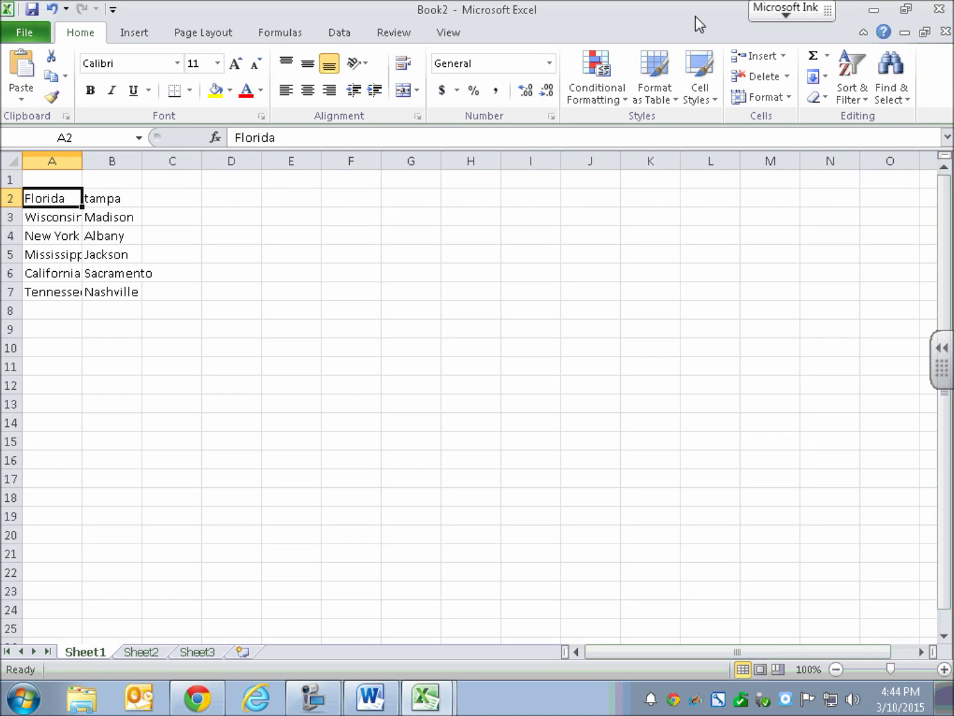
pyautogui.press('Up')
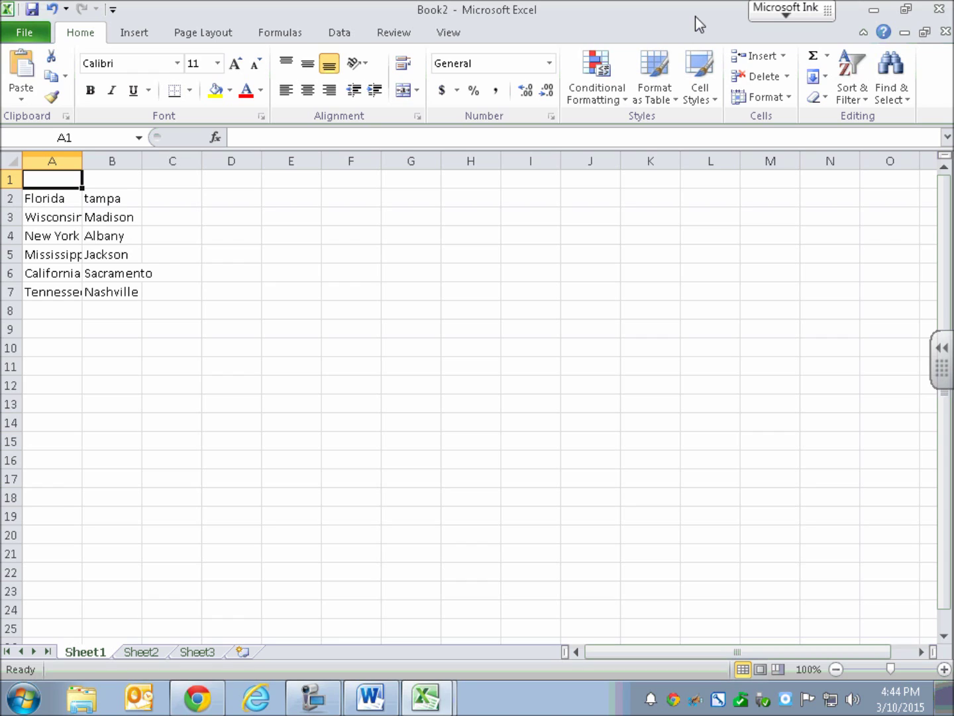
pyautogui.press('Right')
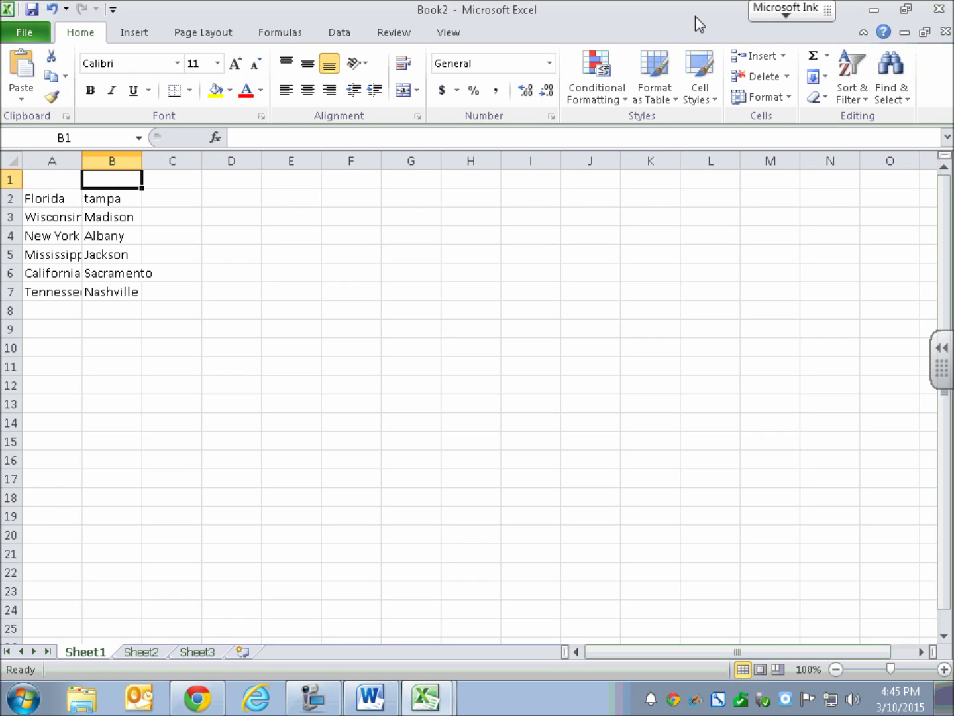
pyautogui.press('Down')
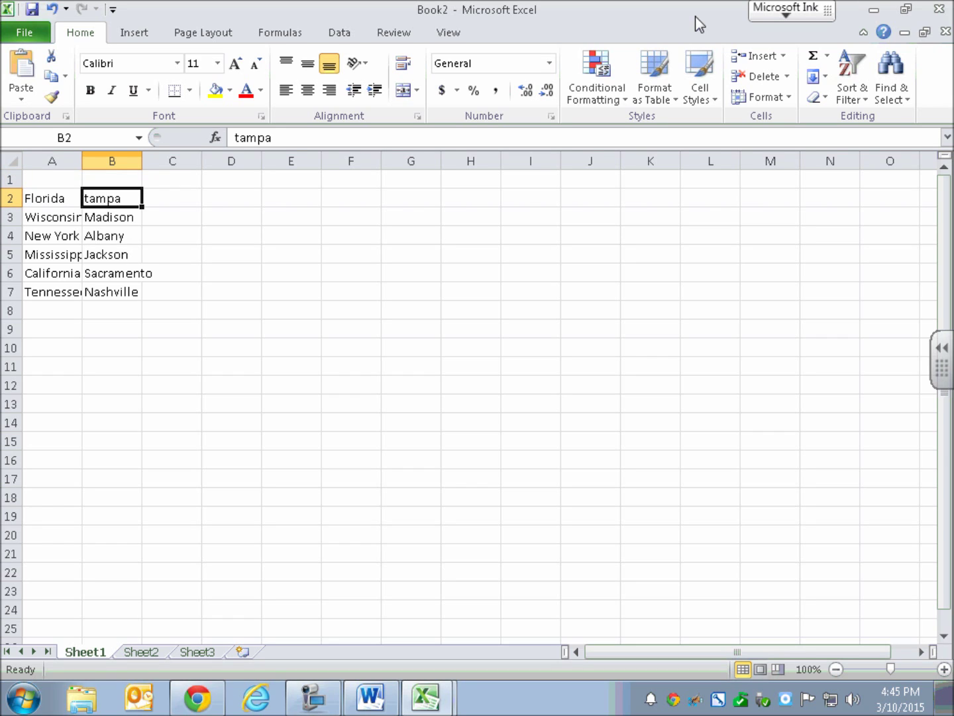
pyautogui.press('Left')
pyautogui.press('Up')
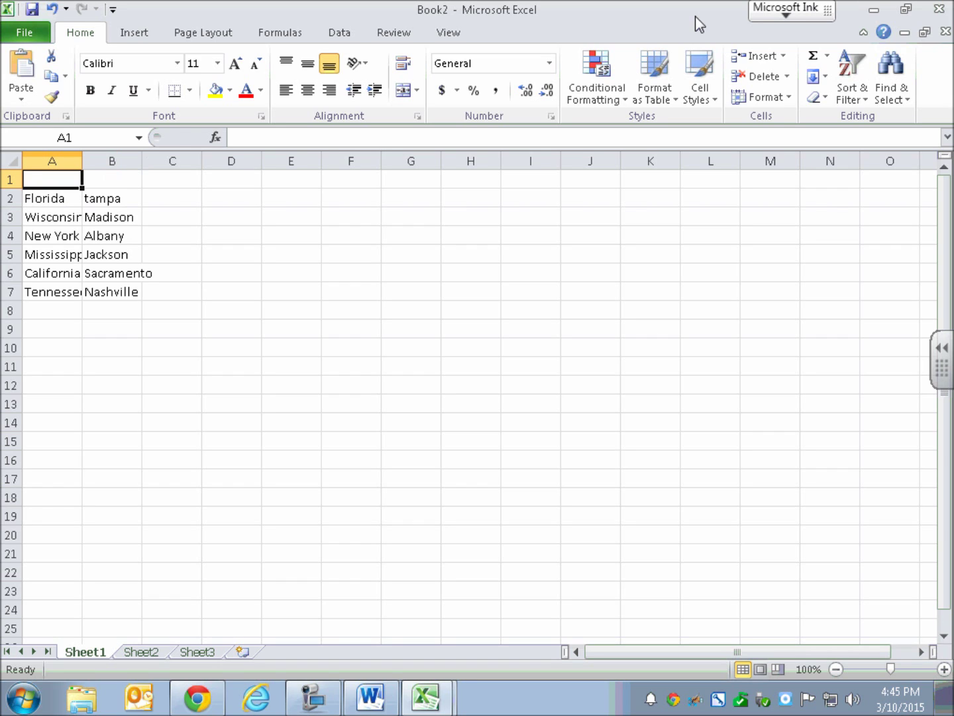
# Step: Enter the heading STATE in A1 and CAPITOL in B1
pyautogui.write('STATE')
pyautogui.press('Tab')
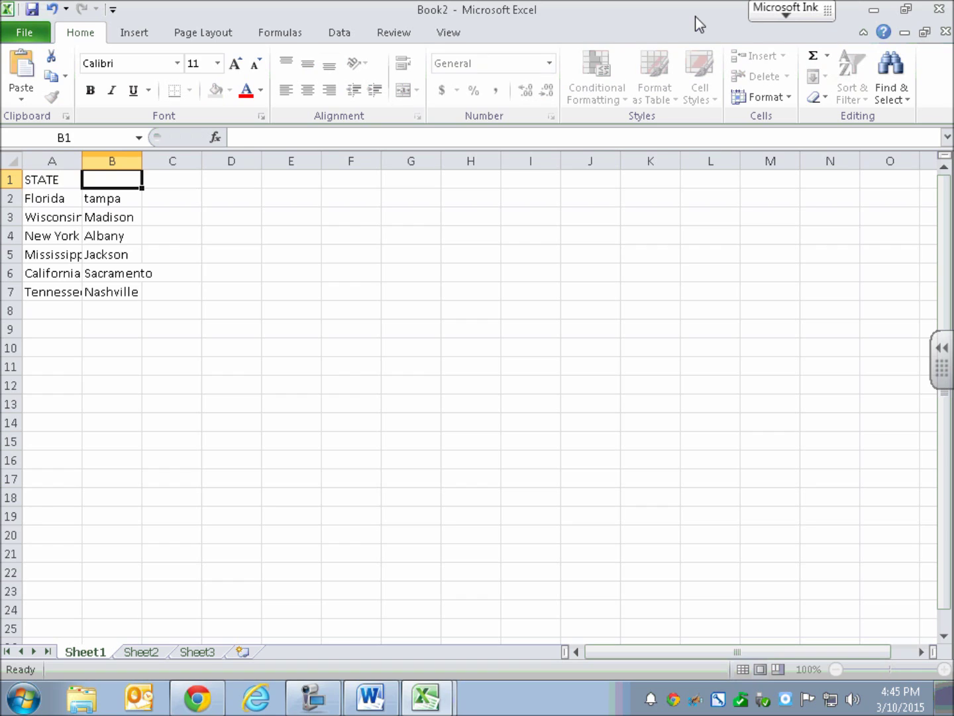
pyautogui.write('CAPIT')
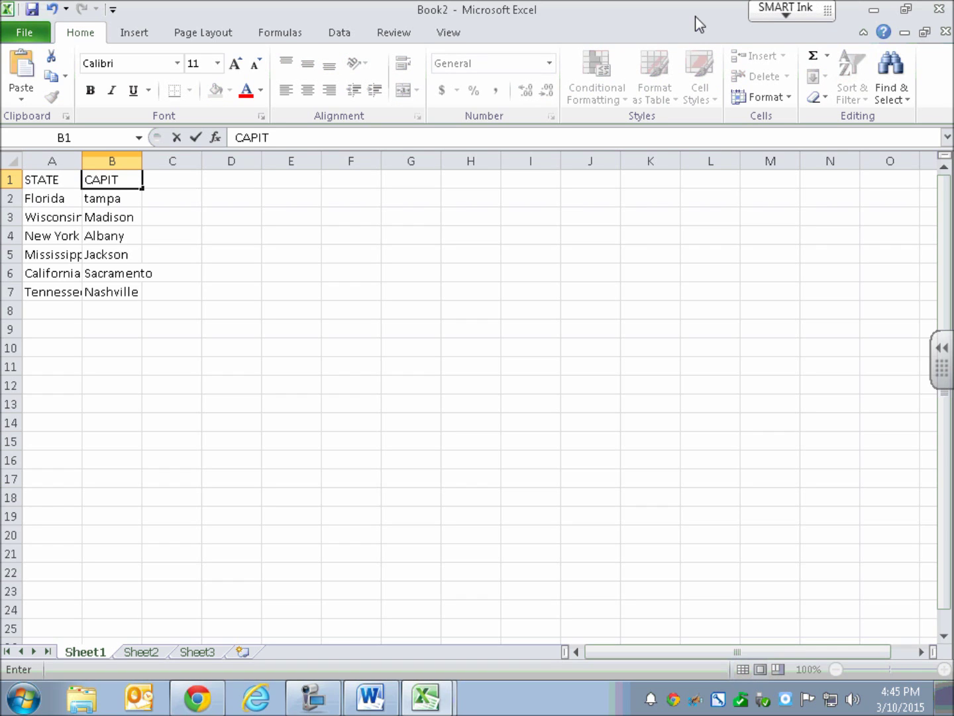
pyautogui.write('OL')
pyautogui.hotkey('shift', 'Tab')
pyautogui.press('Tab')
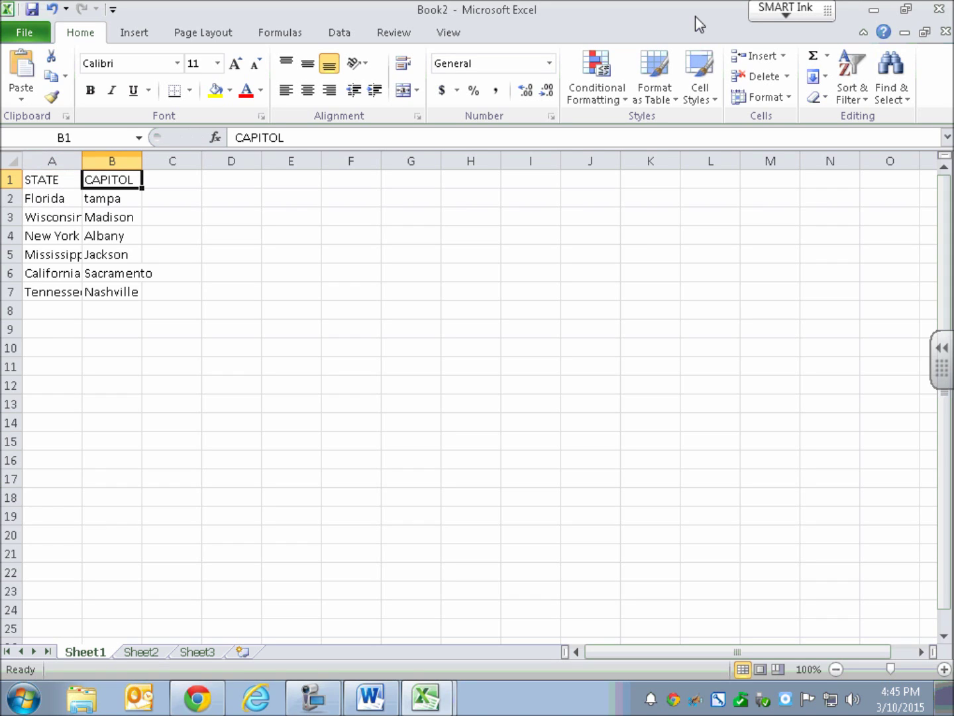
pyautogui.hotkey('shift', 'Tab')
pyautogui.press('Down')
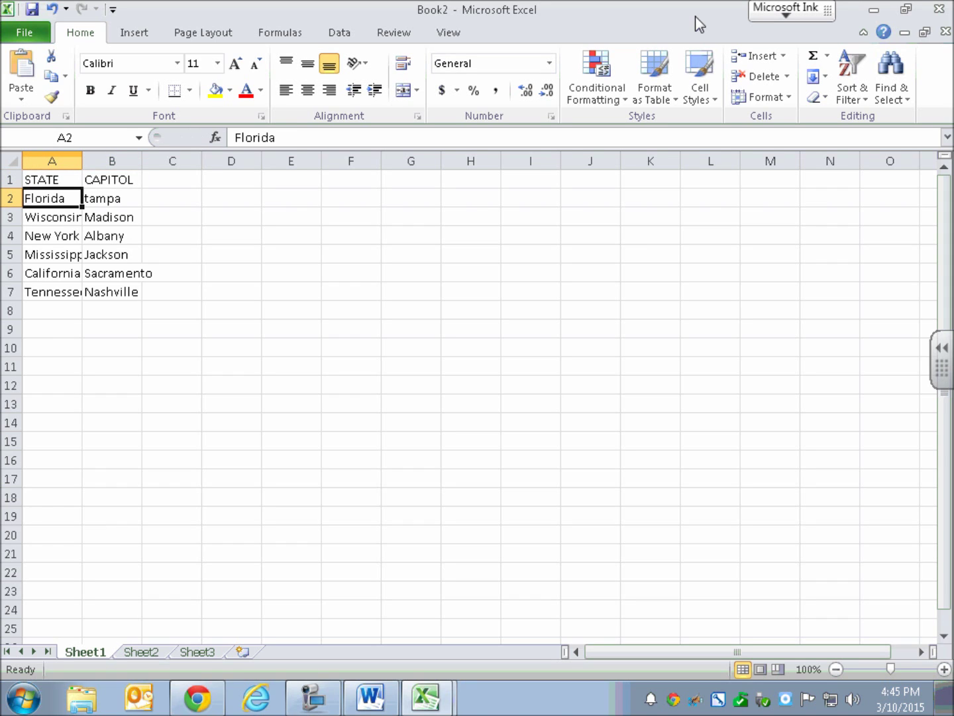
pyautogui.press('Down')
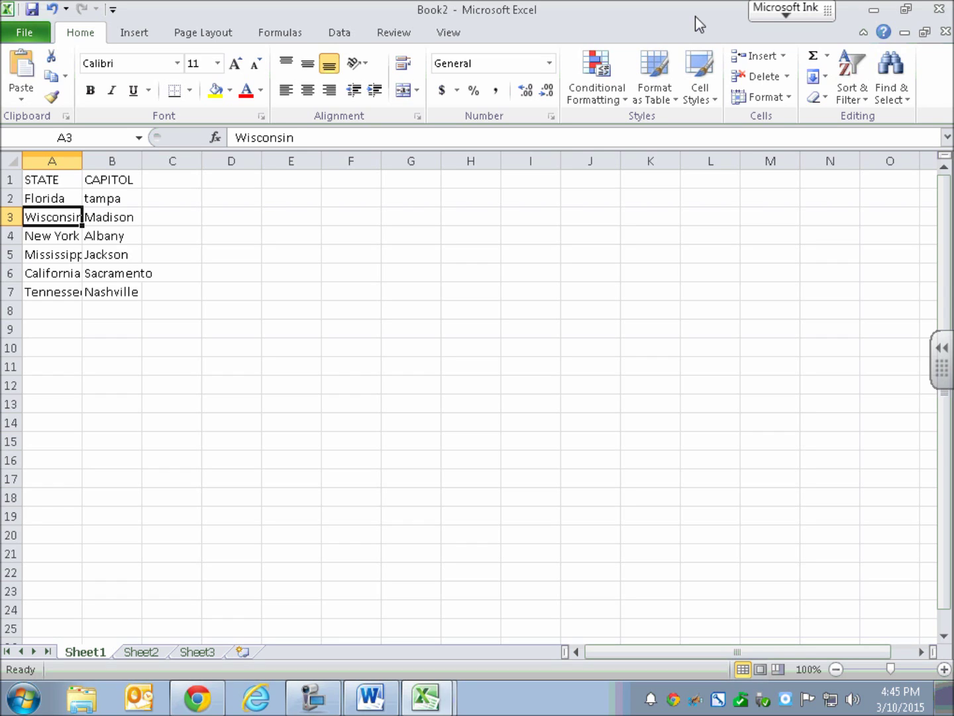
pyautogui.press('Down')
pyautogui.press('Up')
pyautogui.hotkey('alt', 'h')
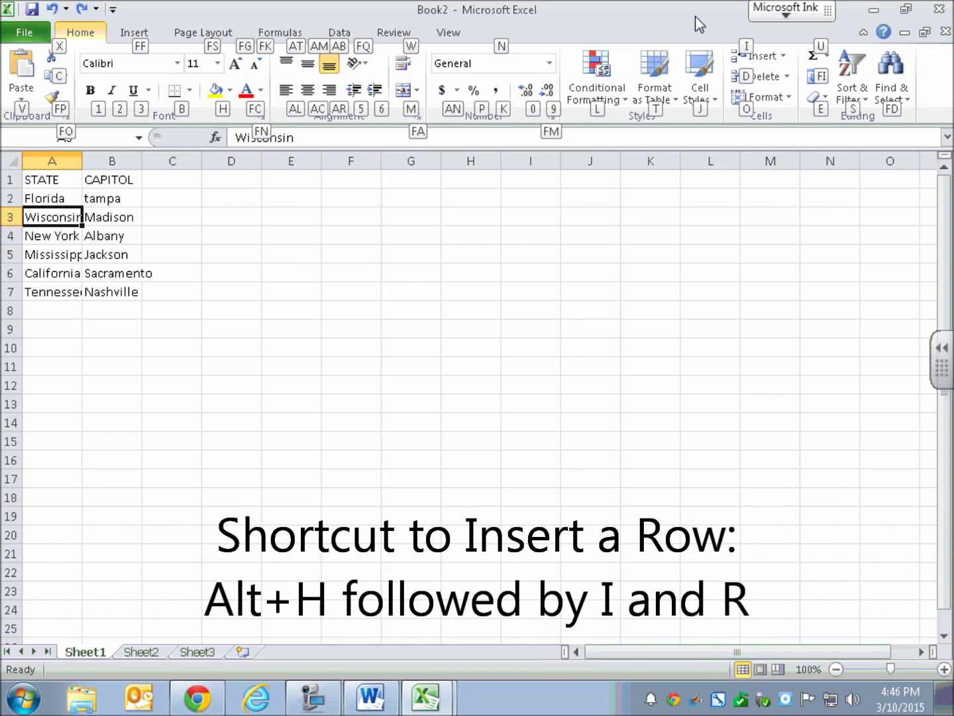
pyautogui.press('i')
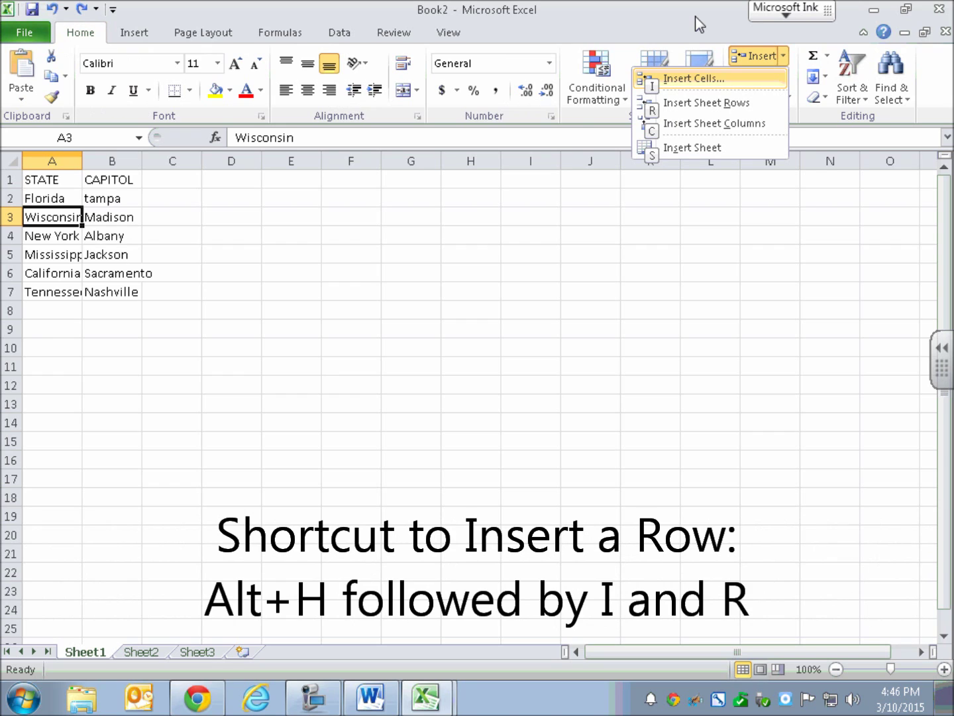
pyautogui.press('Down')
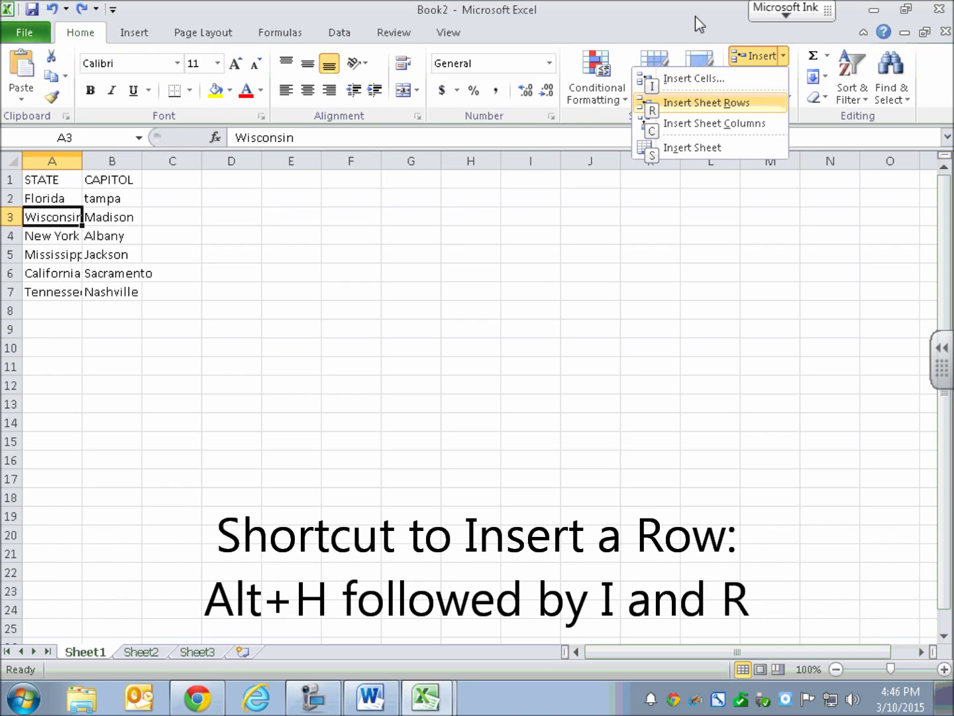
pyautogui.press('Down')
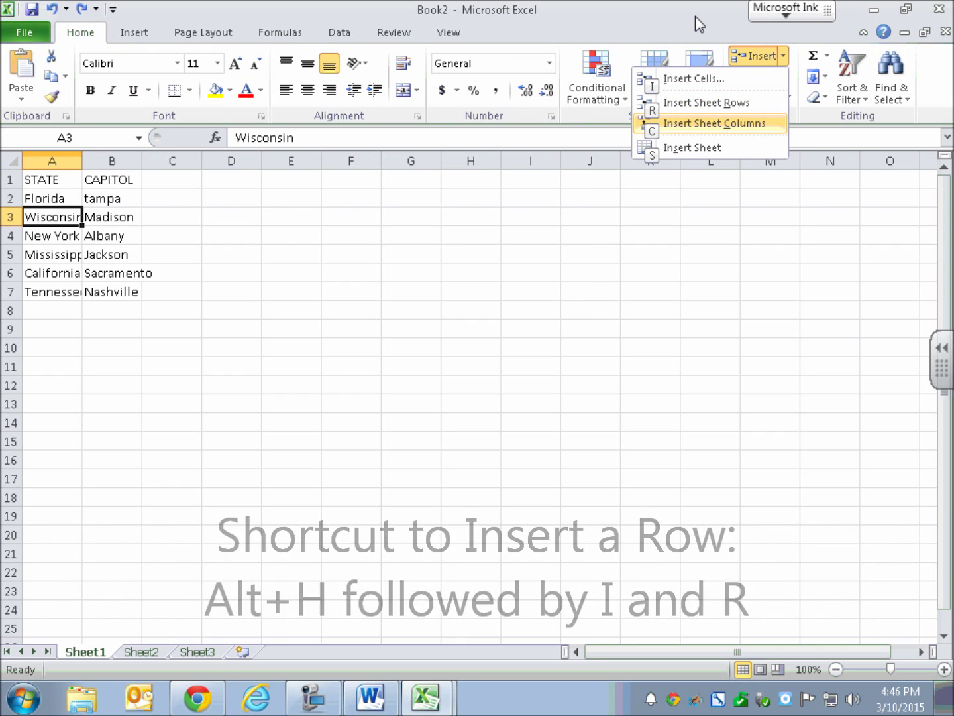
pyautogui.press('Up')
pyautogui.press('Return')
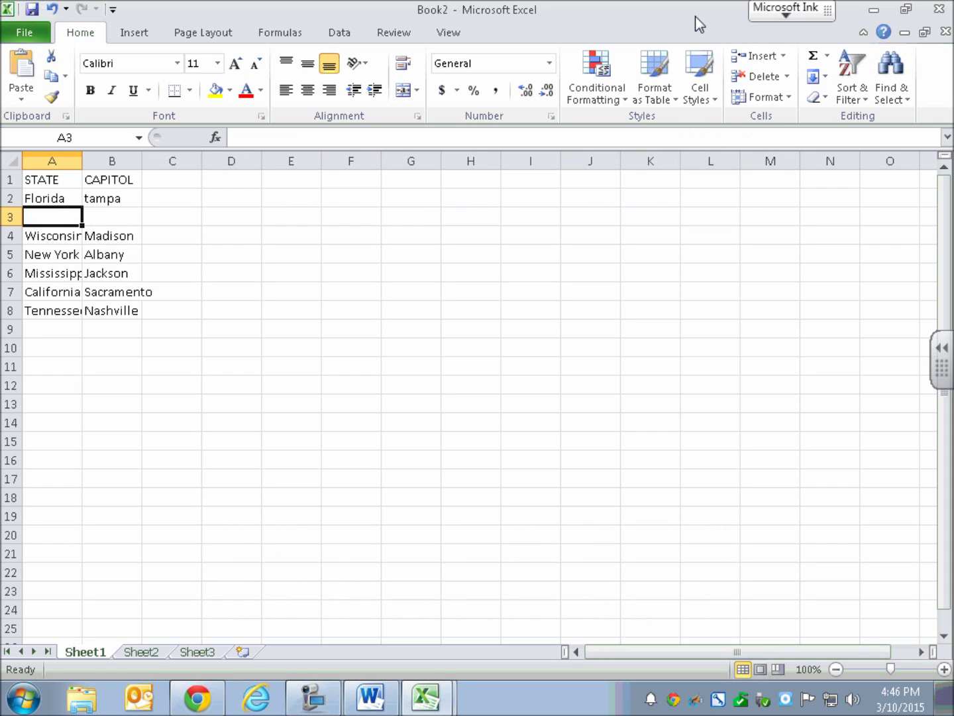
pyautogui.hotkey('ctrl', 'z')
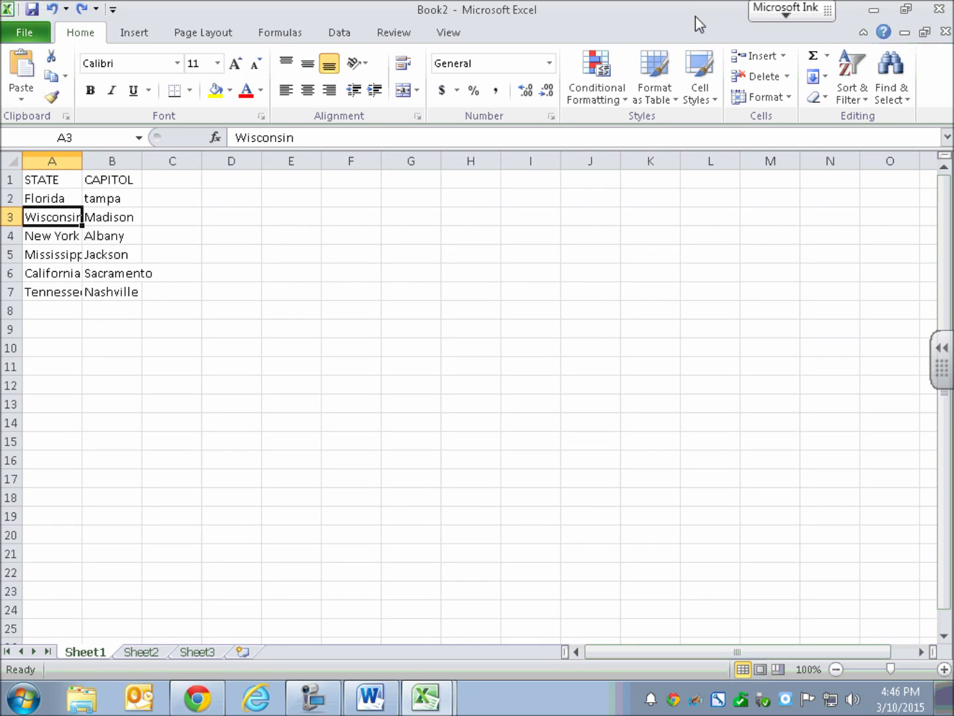
# Step: Insert a sheet row above New York and enter Navada in A4
pyautogui.press('Down')
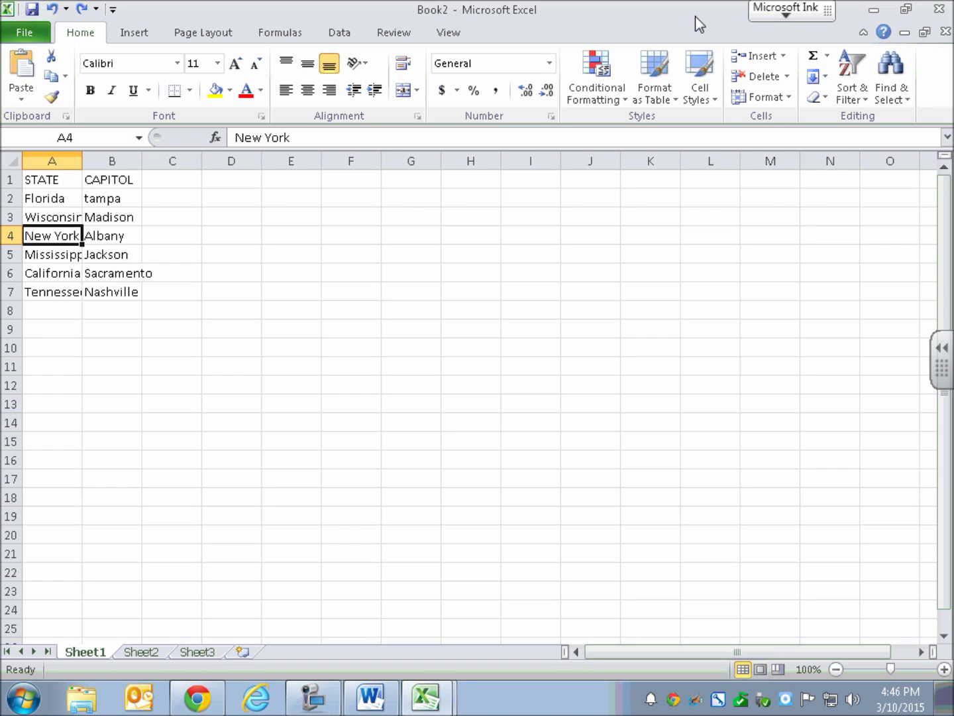
pyautogui.hotkey('alt', 'h')
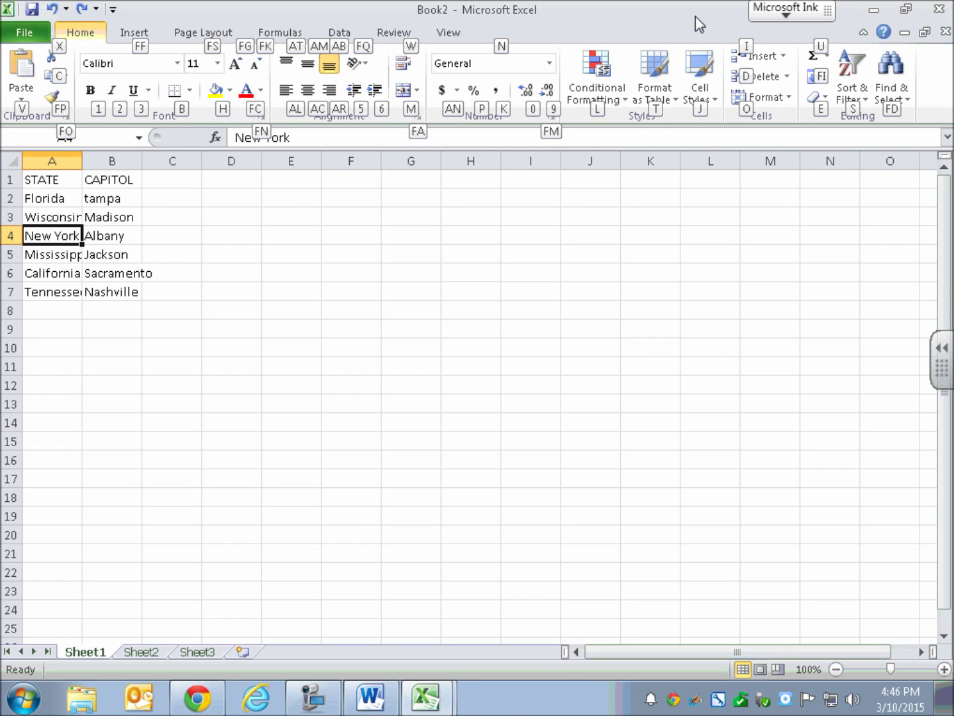
pyautogui.press('i')
pyautogui.press('r')
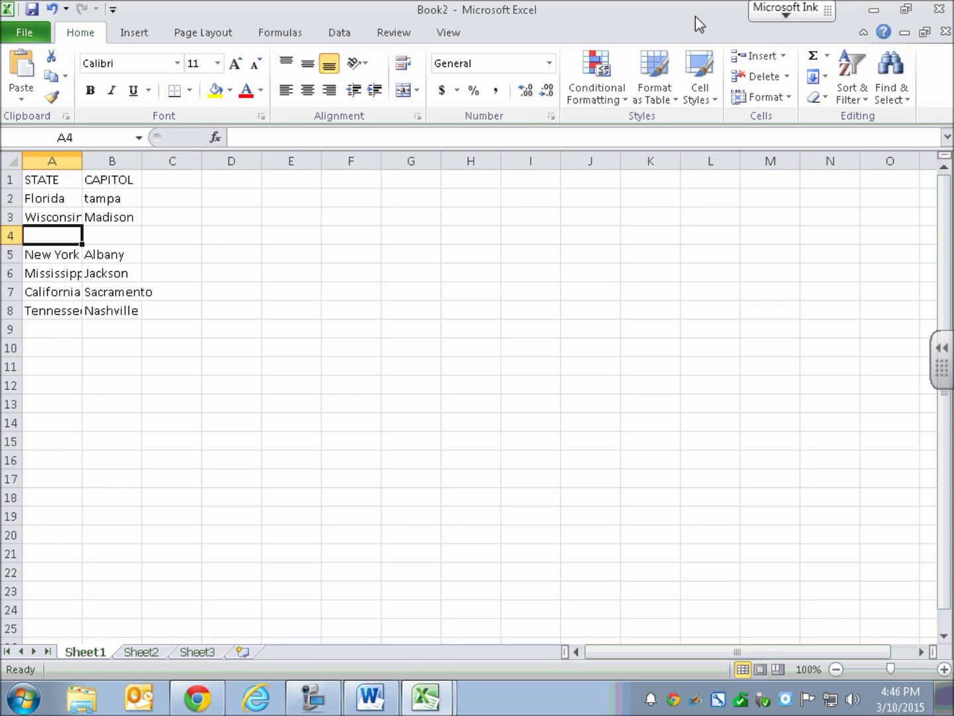
pyautogui.write('Navada')
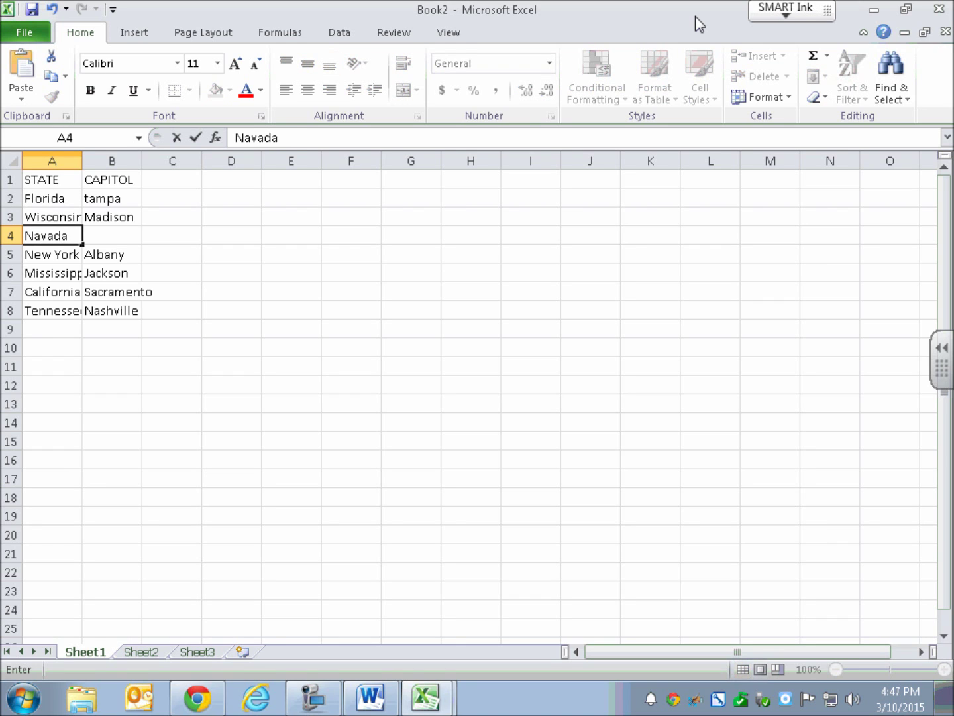
pyautogui.press('Tab')
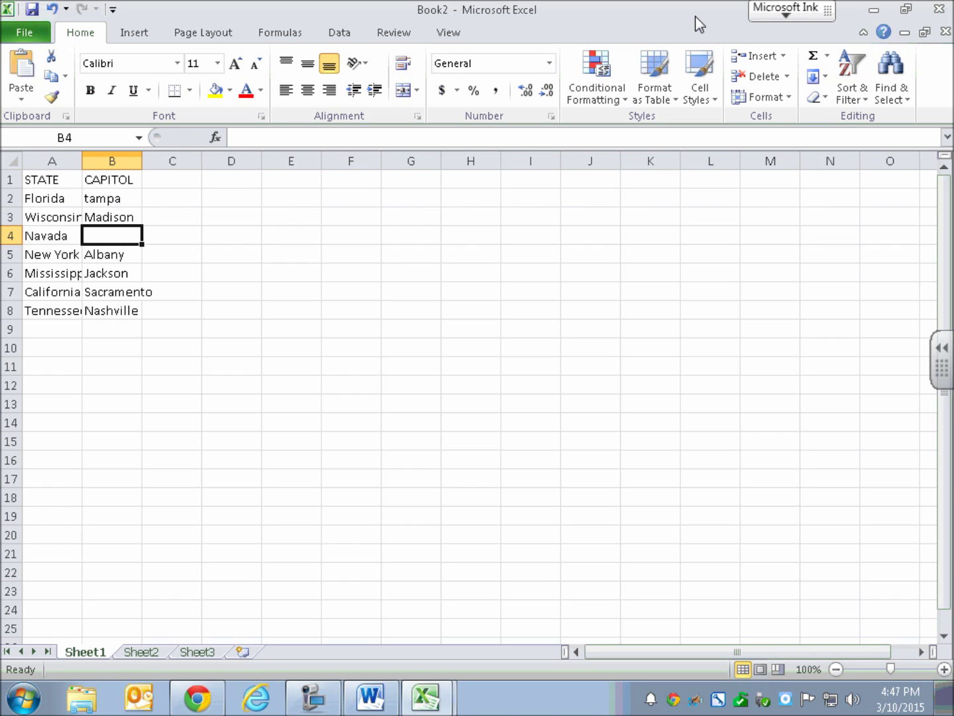
# Step: Enter Carson City in B4 as Navada's capital
pyautogui.write('Carson City')
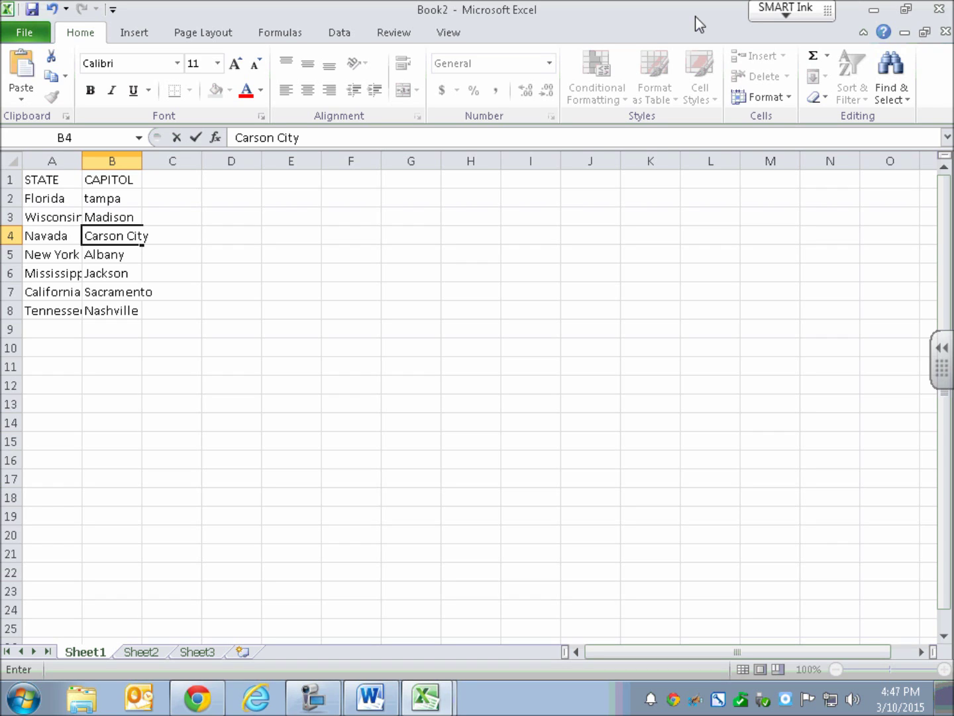
pyautogui.press('Left')
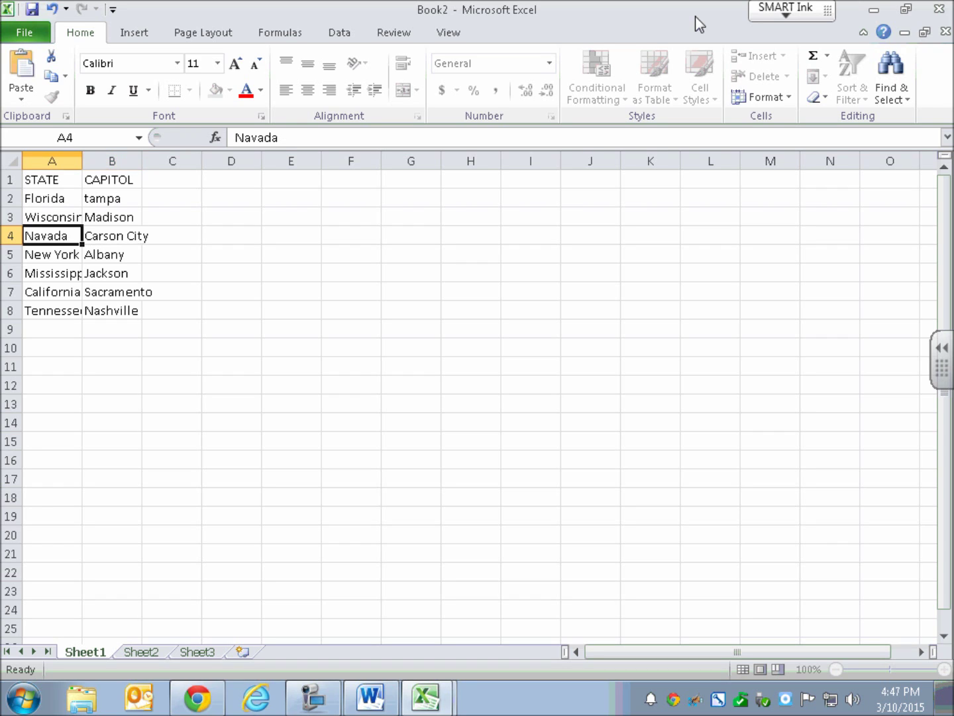
pyautogui.press('Up')
pyautogui.press('Up')
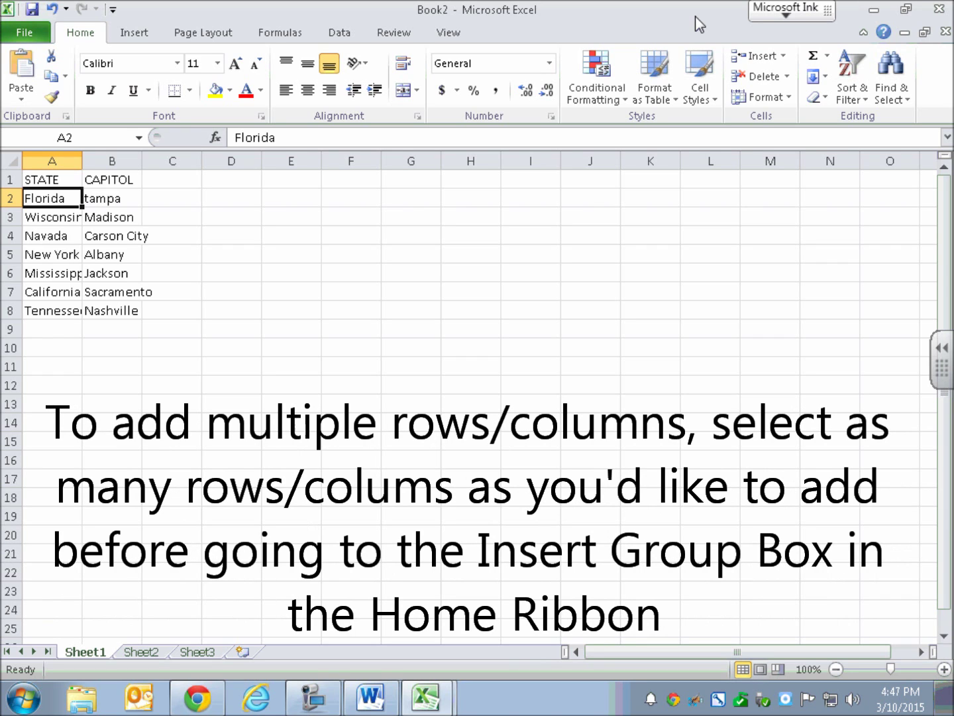
# Step: Select rows 2–4 and insert three blank sheet rows above Florida
pyautogui.hotkey('shift', 'Down')
pyautogui.hotkey('shift', 'Down')
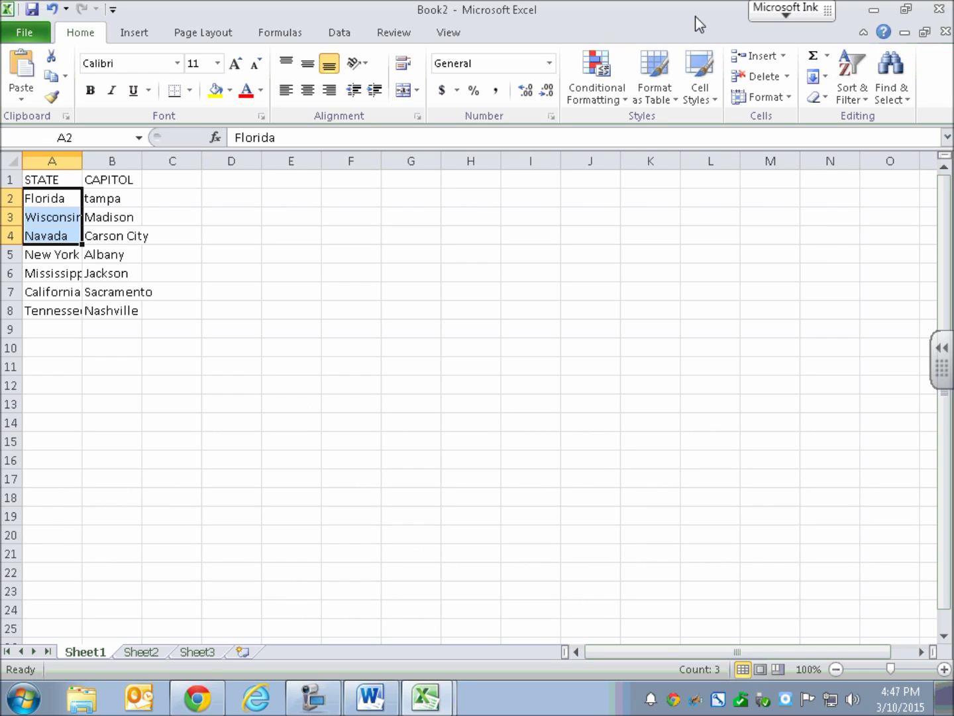
pyautogui.hotkey('alt', 'h')
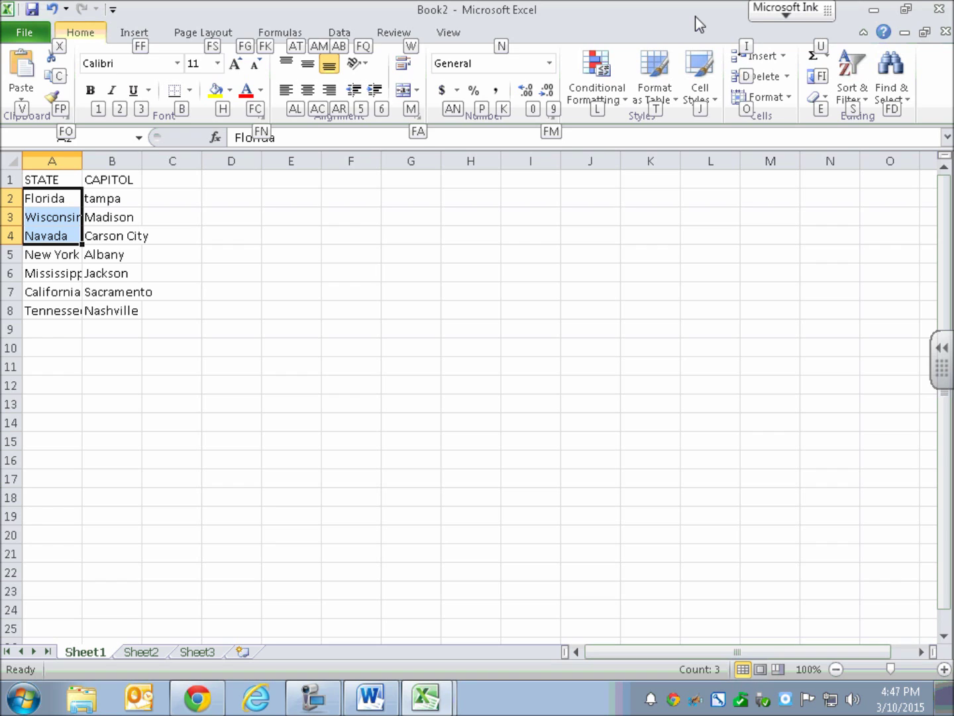
pyautogui.press('i')
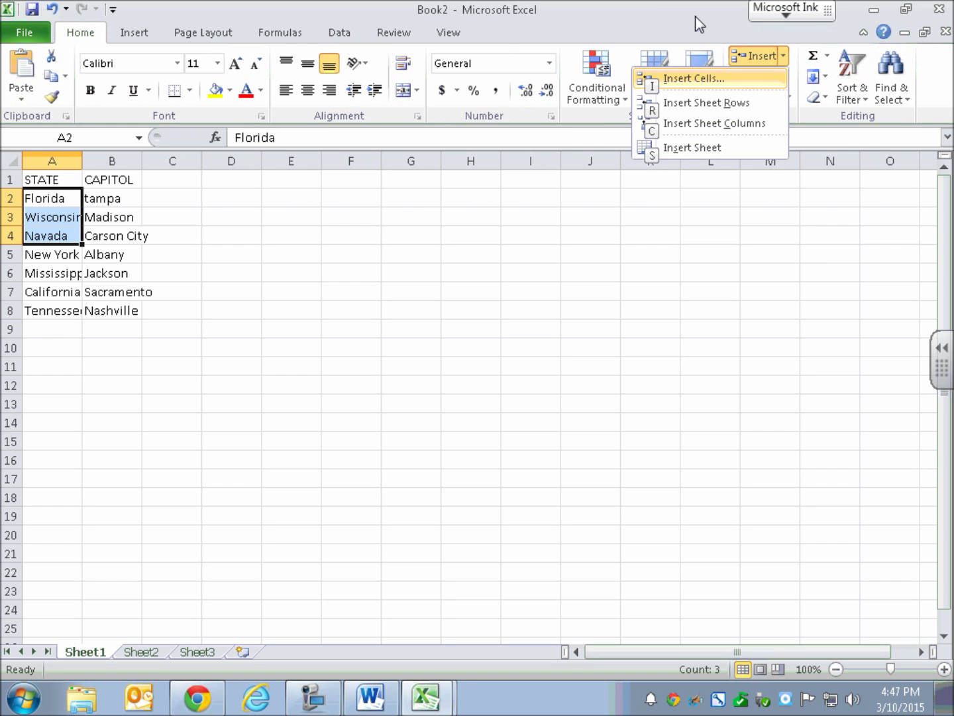
pyautogui.press('r')
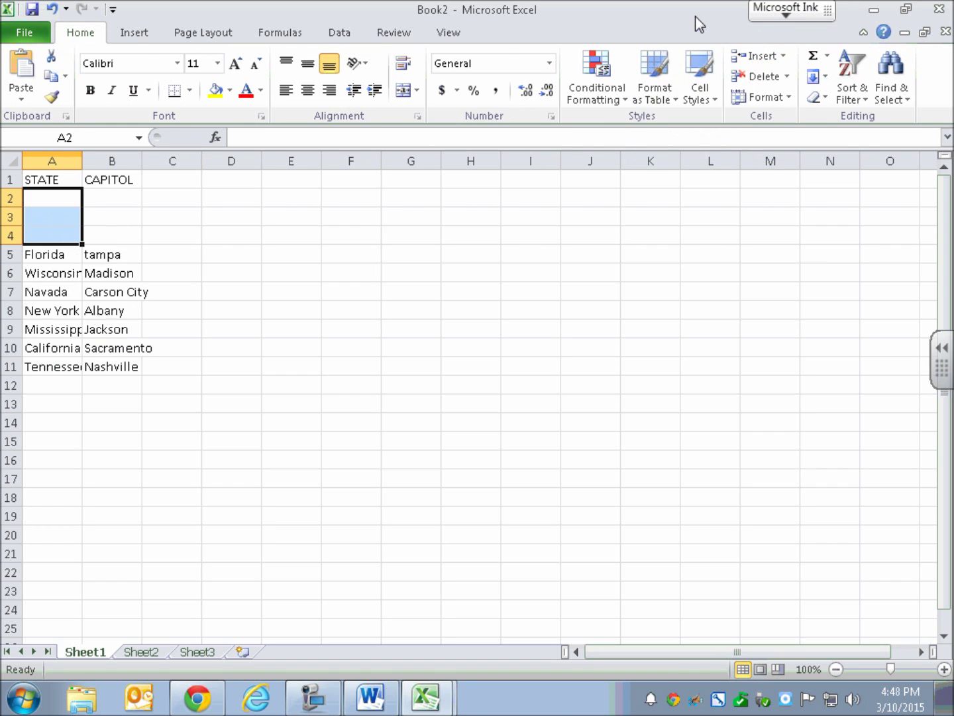
pyautogui.press('Up')
pyautogui.press('Down')
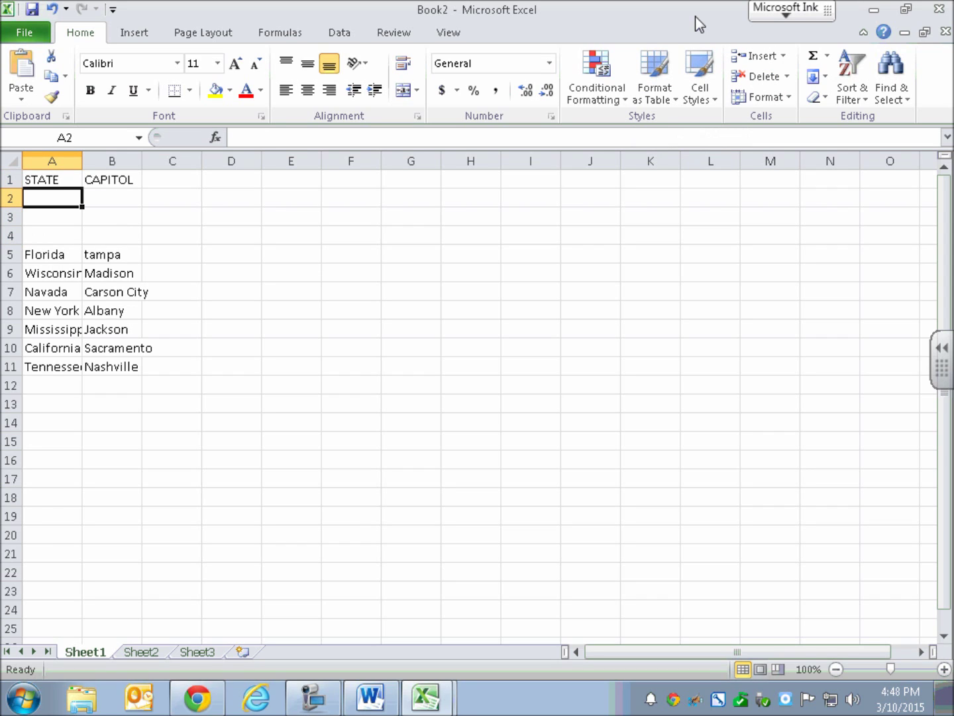
pyautogui.press('Down')
pyautogui.press('Down')
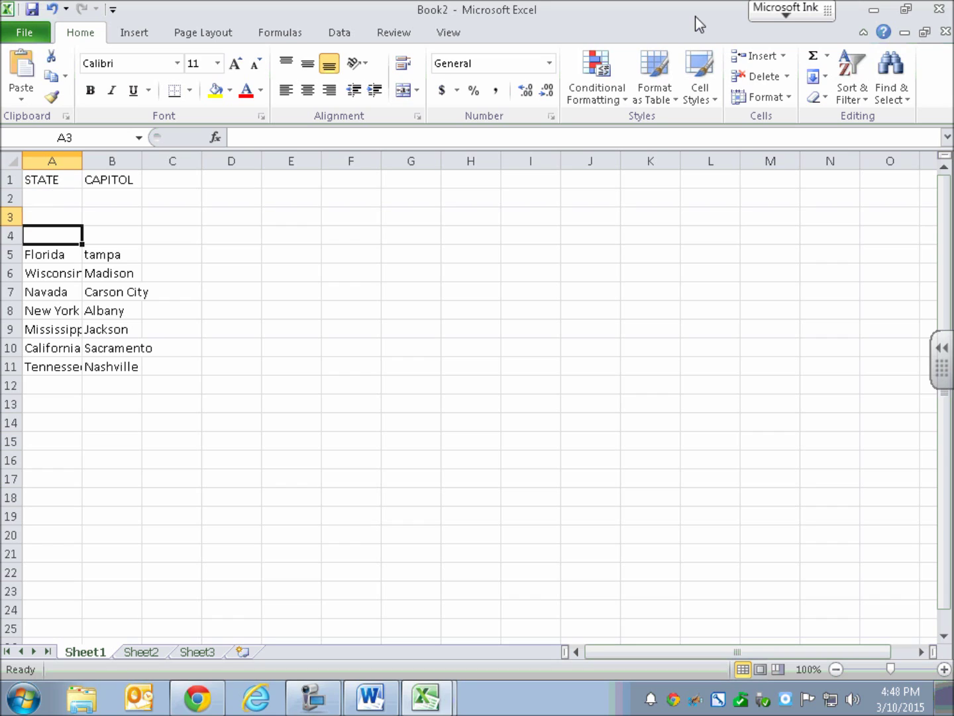
pyautogui.press('Down')
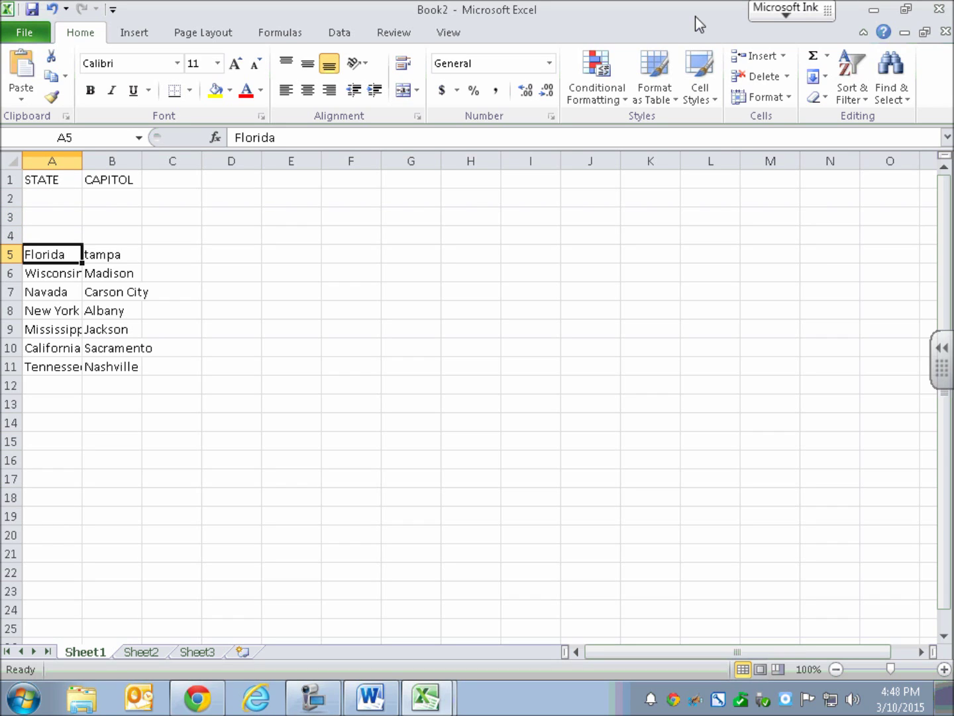
pyautogui.press('Up')
pyautogui.press('Up')
pyautogui.press('Up')
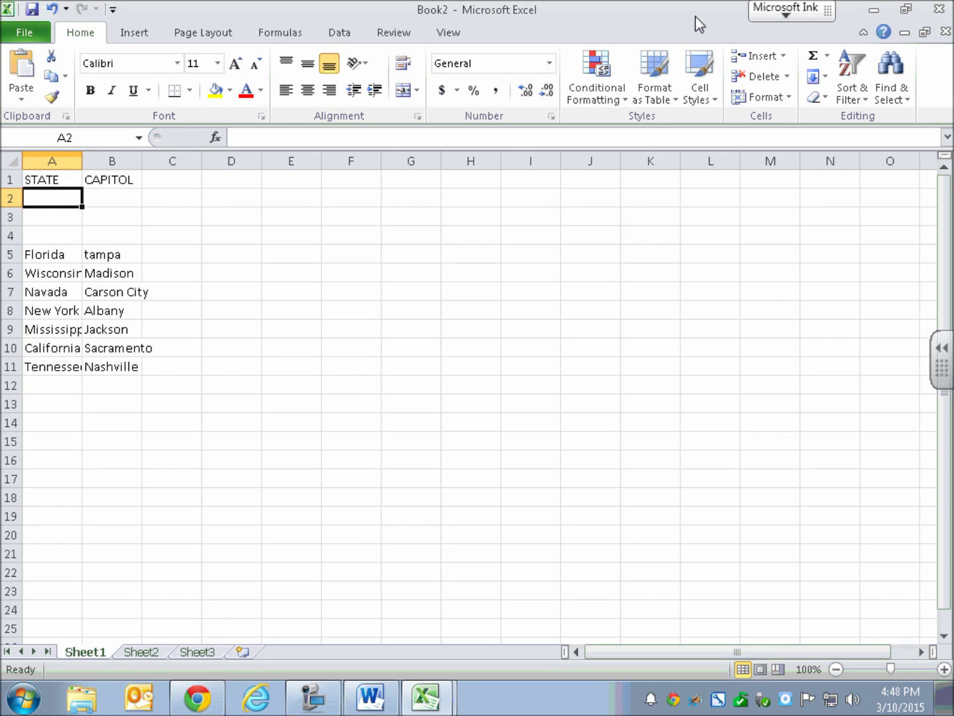
# Step: Enter Alaska, Alabama and Texas in cells A2, A3 and A4, rejecting the Alaska autocomplete for Alabama
pyautogui.write('Alaska')
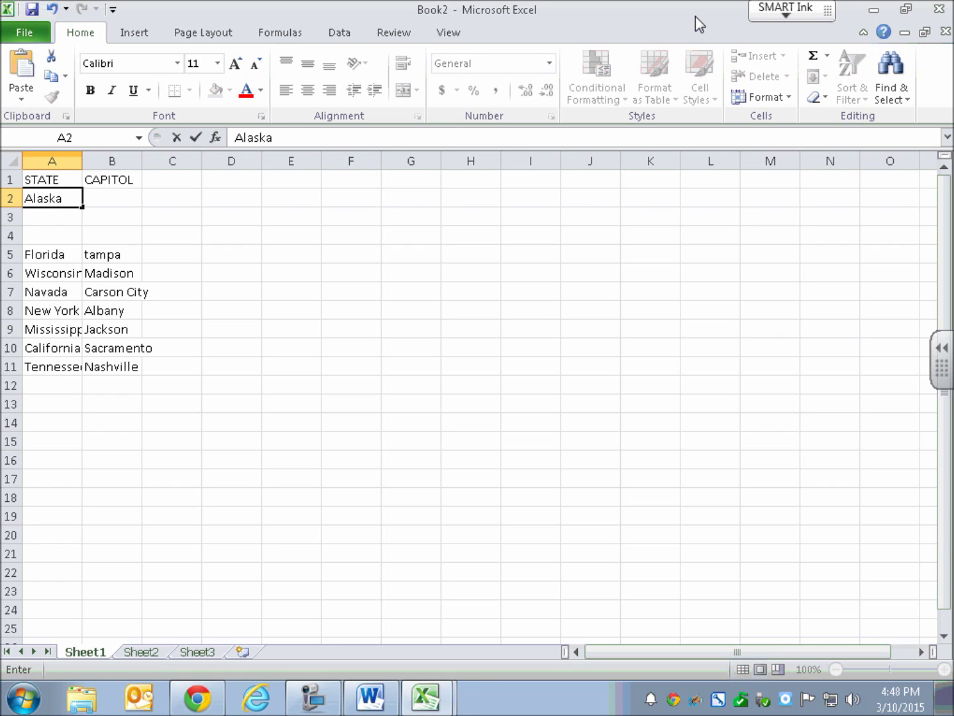
pyautogui.press('Return')
pyautogui.write('Alabama')
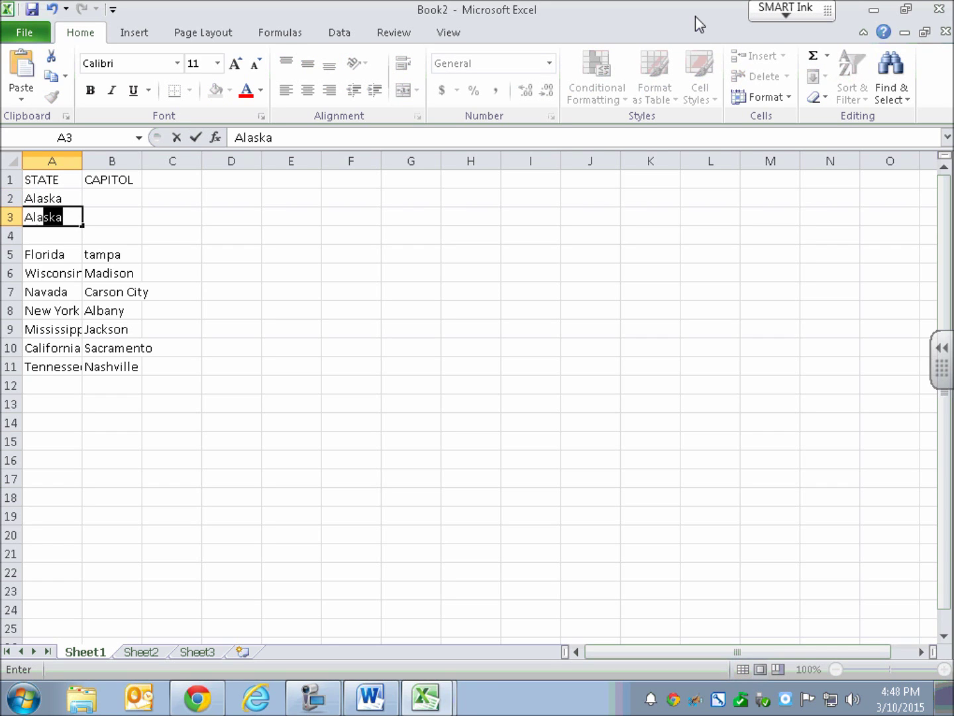
pyautogui.press('BackSpace')
pyautogui.write('bama')
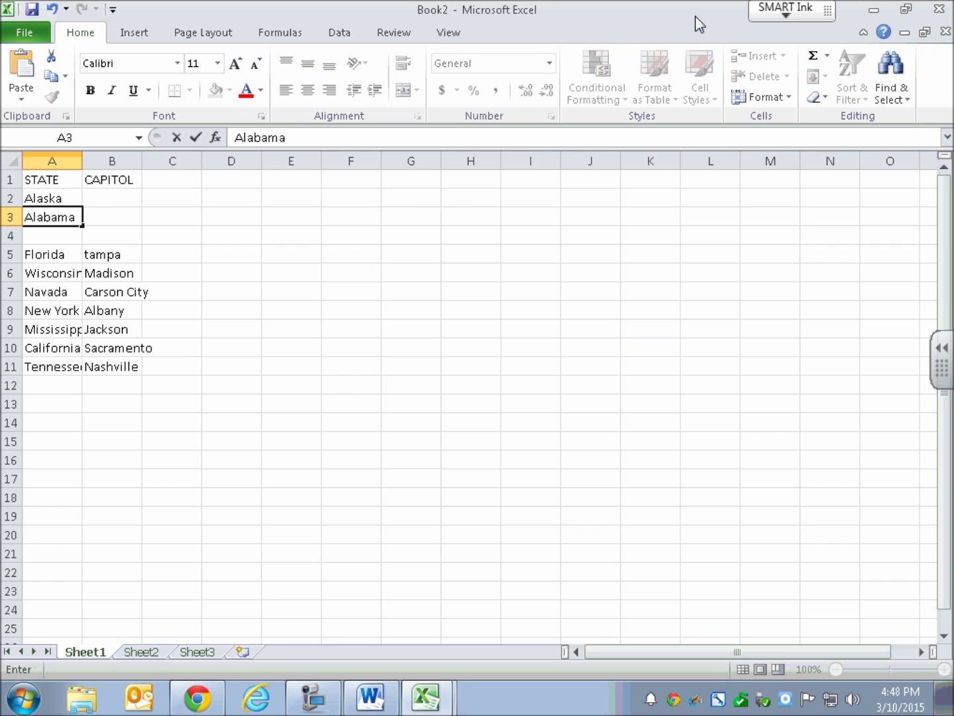
pyautogui.press('Return')
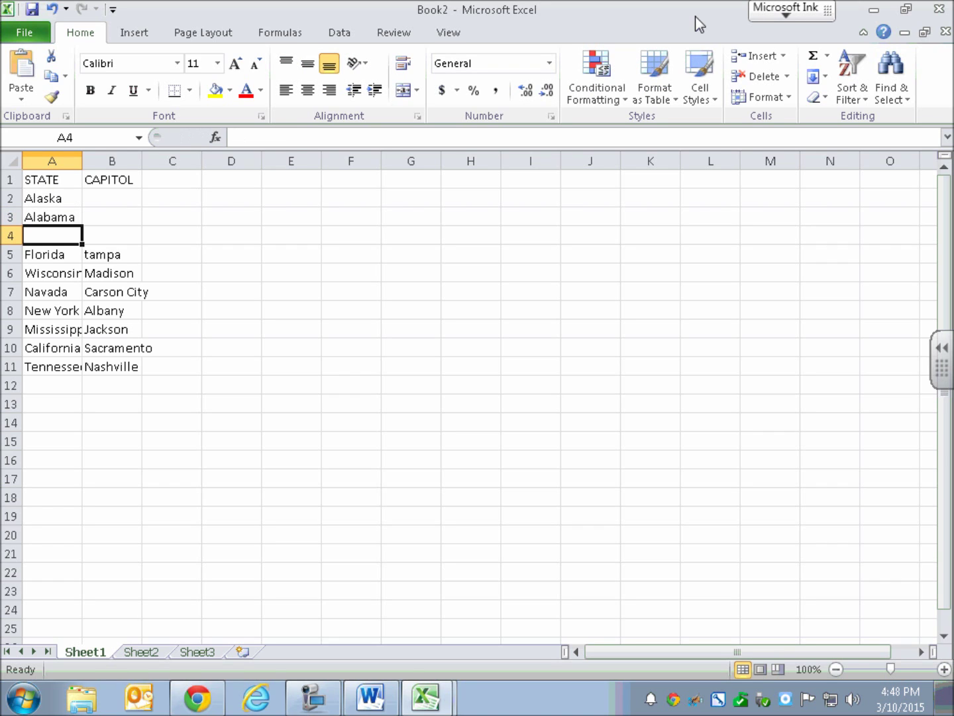
pyautogui.write('Texas')
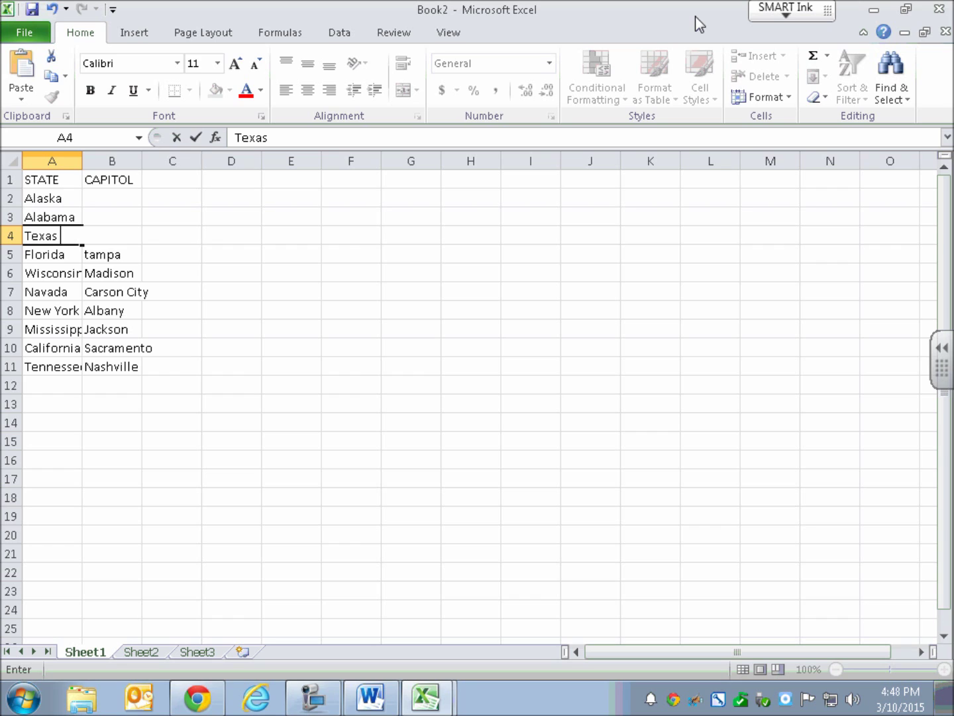
pyautogui.press('Tab')
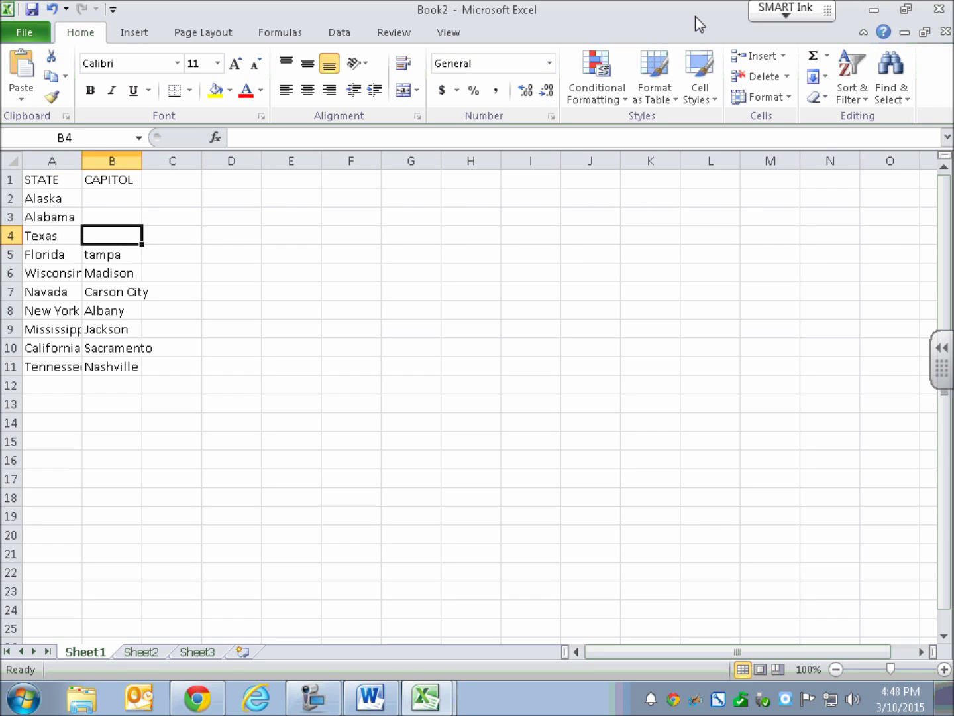
pyautogui.press('Up')
pyautogui.press('Down')
pyautogui.press('Down')
pyautogui.press('Left')
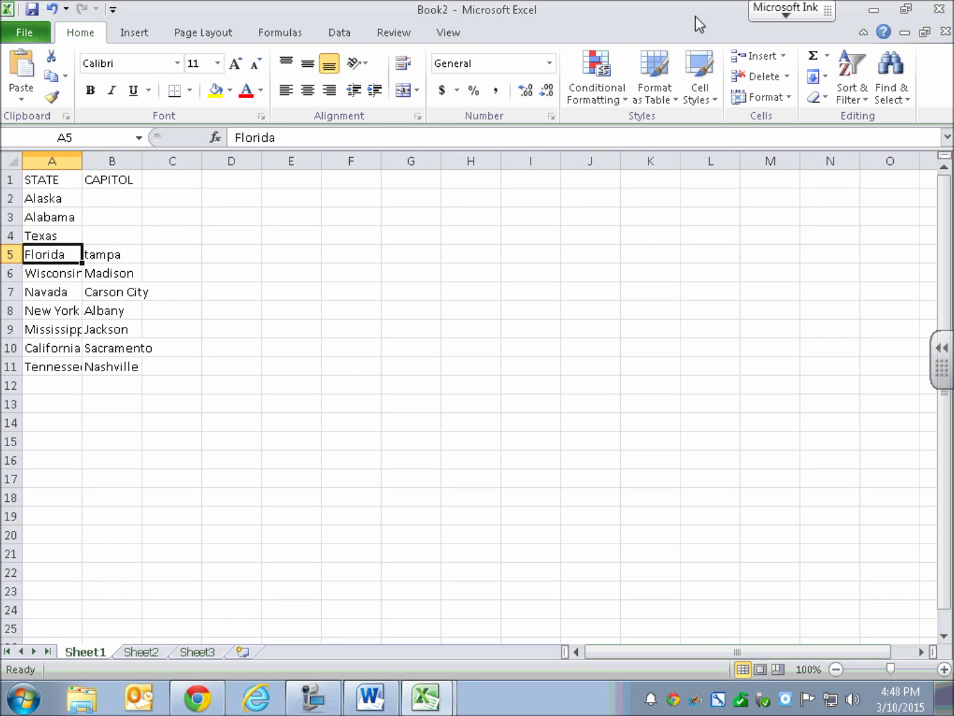
pyautogui.press('Up')
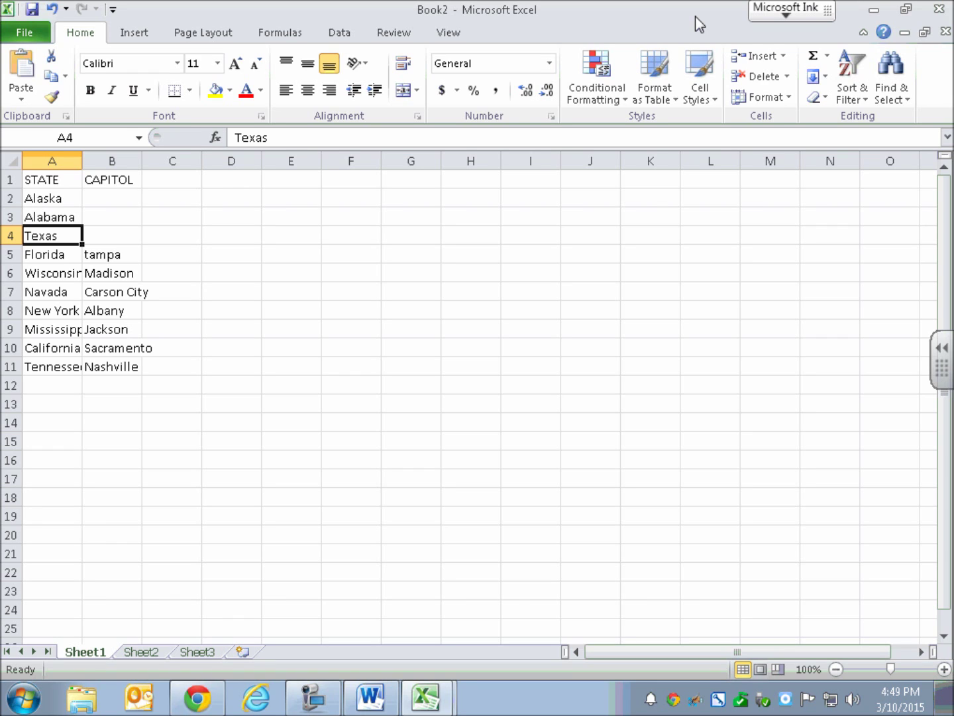
pyautogui.hotkey('ctrl', 'Home')
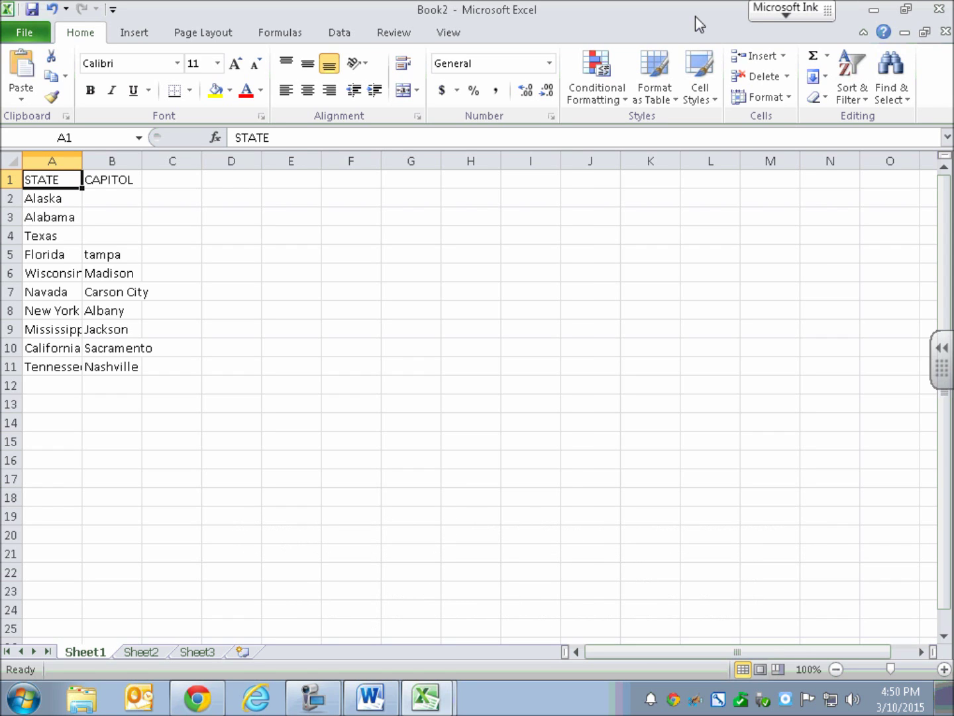
pyautogui.hotkey('ctrl', 'g')
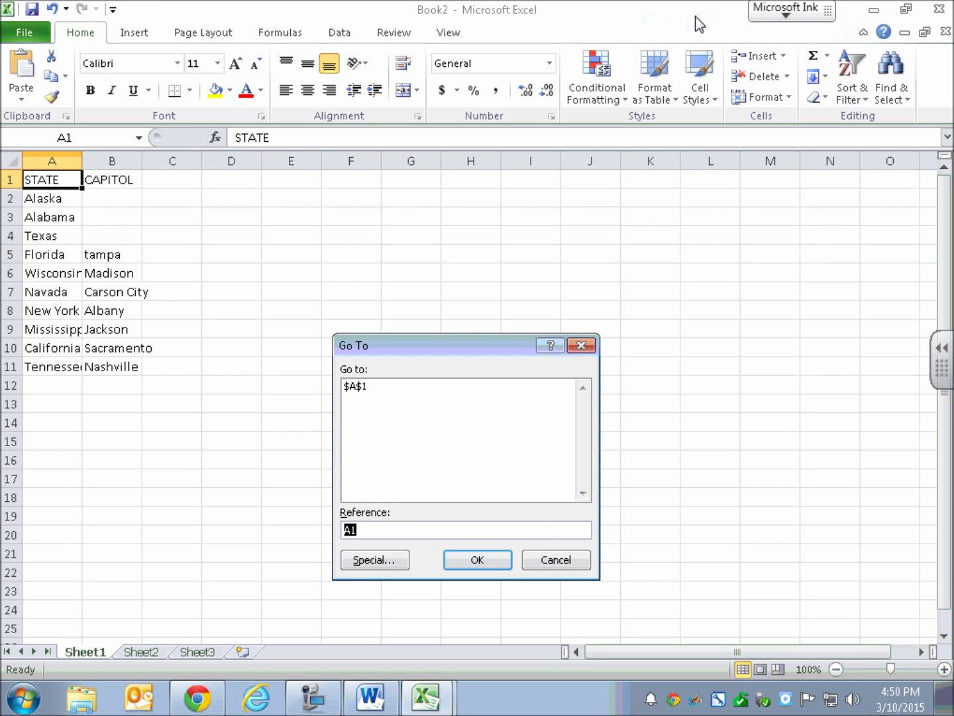
pyautogui.write('B')
pyautogui.press('BackSpace')
pyautogui.write('A1:B8')
pyautogui.press('Return')
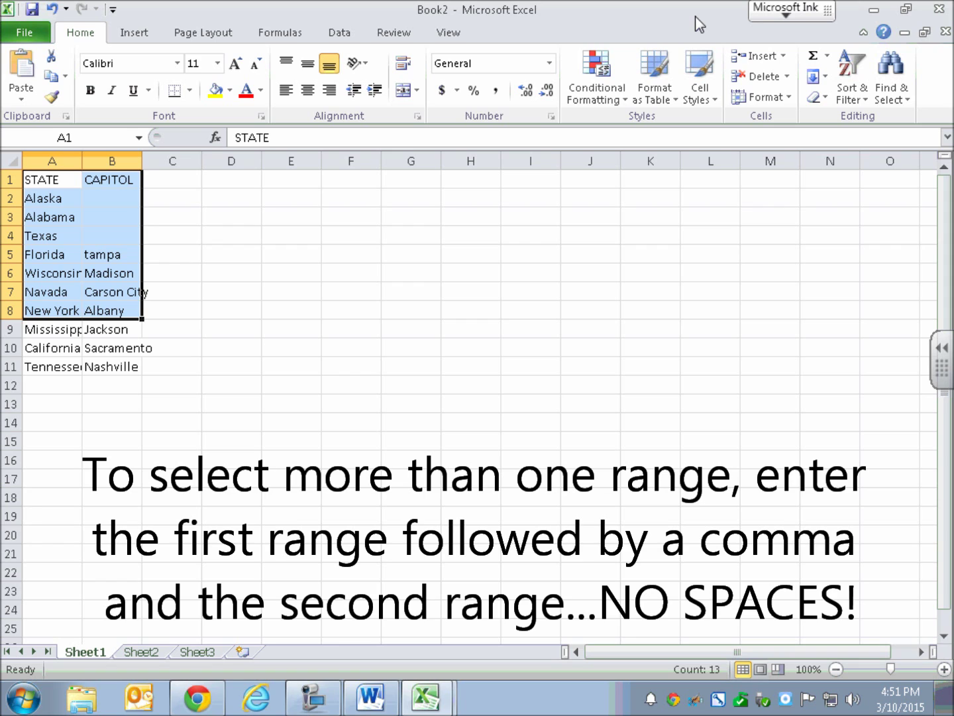
pyautogui.hotkey('ctrl', 'Home')
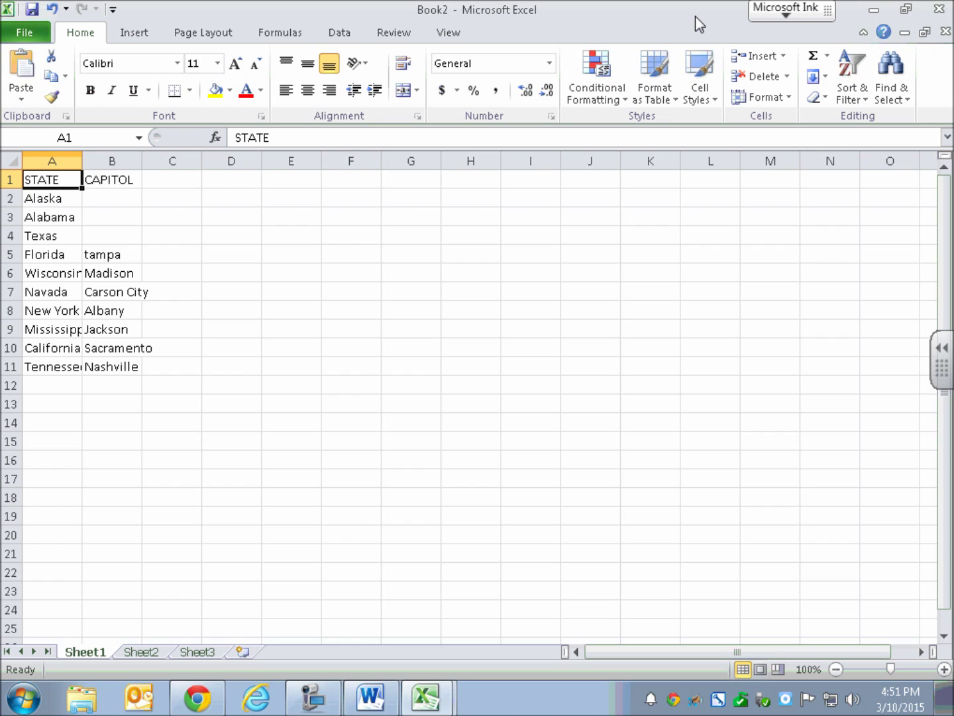
# Step: Select A1:B3 and A8:A10 together by entering 'A1:b3,a8:a10' in the Go To reference box
pyautogui.hotkey('ctrl', 'g')
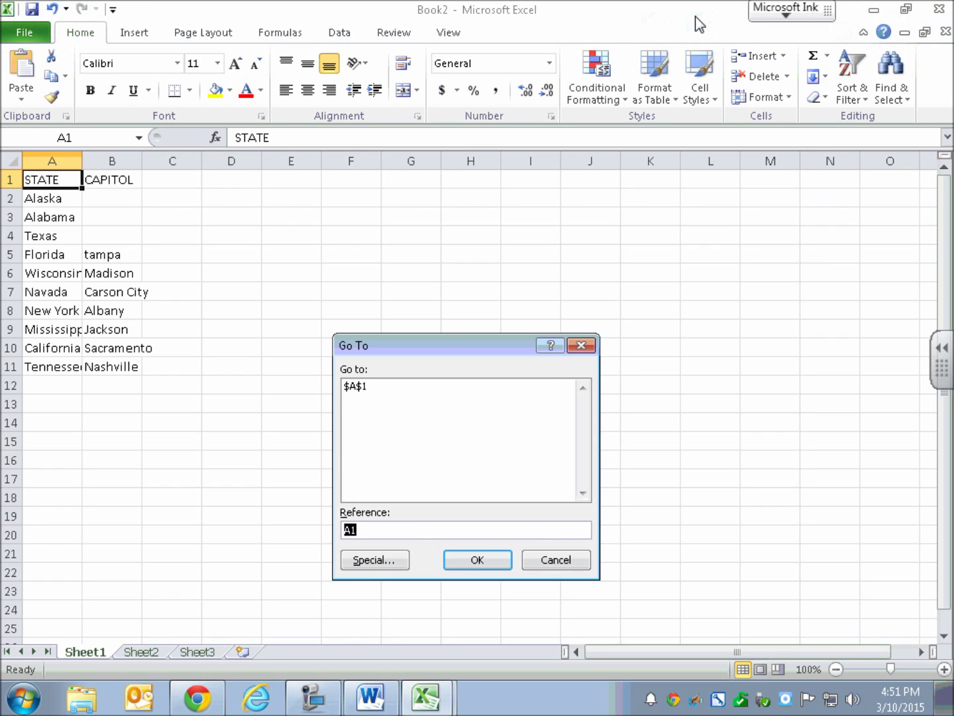
pyautogui.write('A1:b3,')
pyautogui.write('a8:a10')
pyautogui.press('Return')
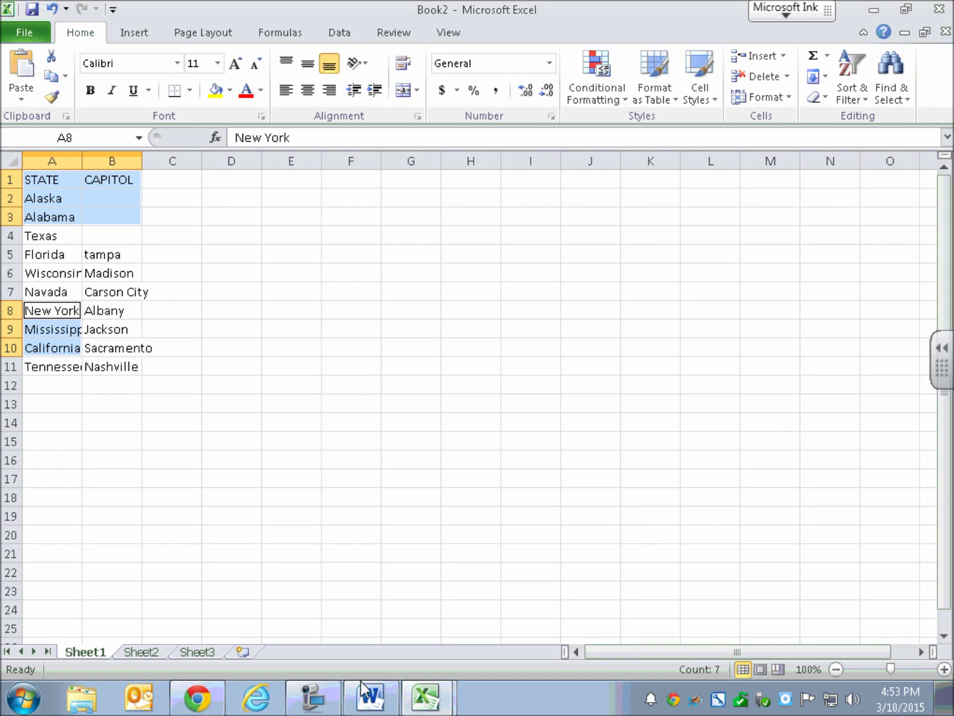
pyautogui.click(317, 699)
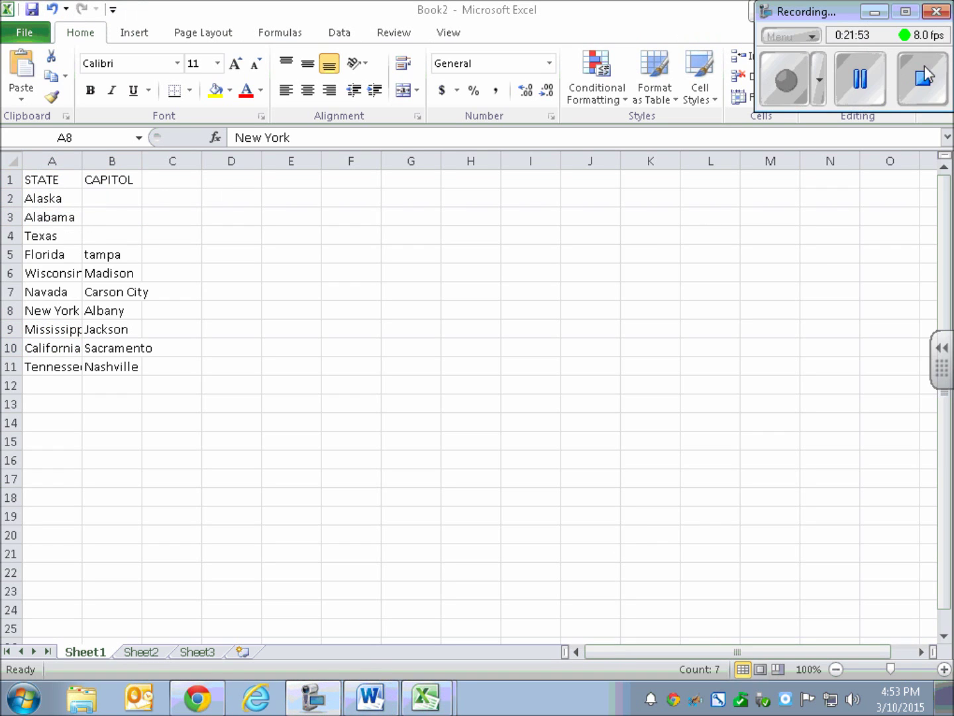